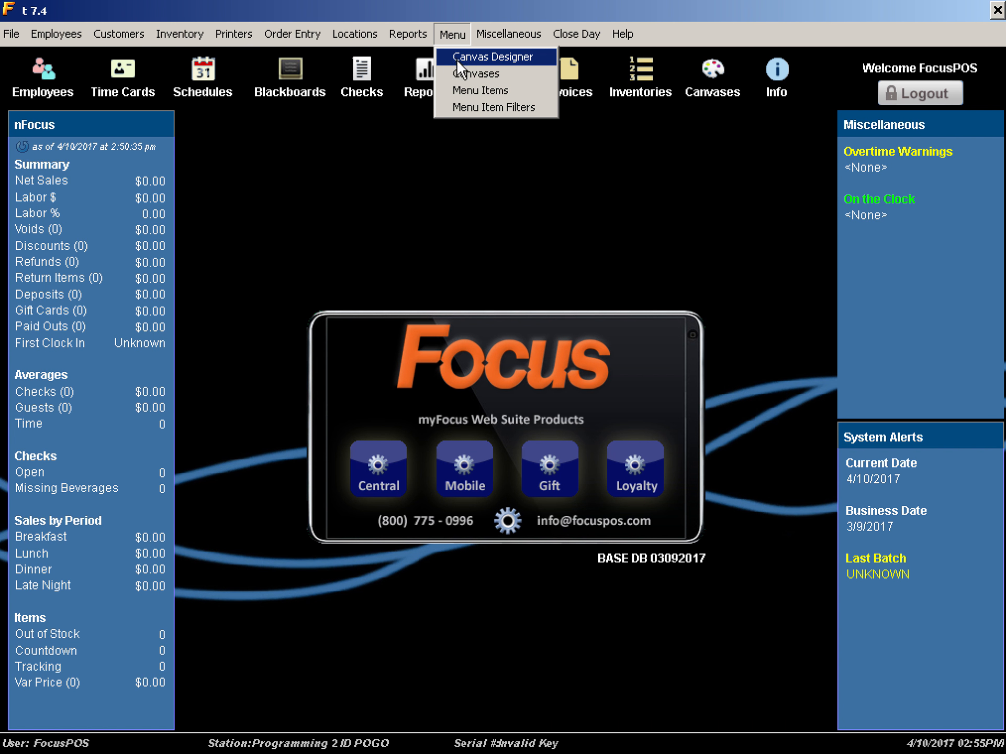
Open canvas 10 in Canvas Designer and change its type to Automatic in the canvas setup, accepting the loss of its data
left_click(457, 57)
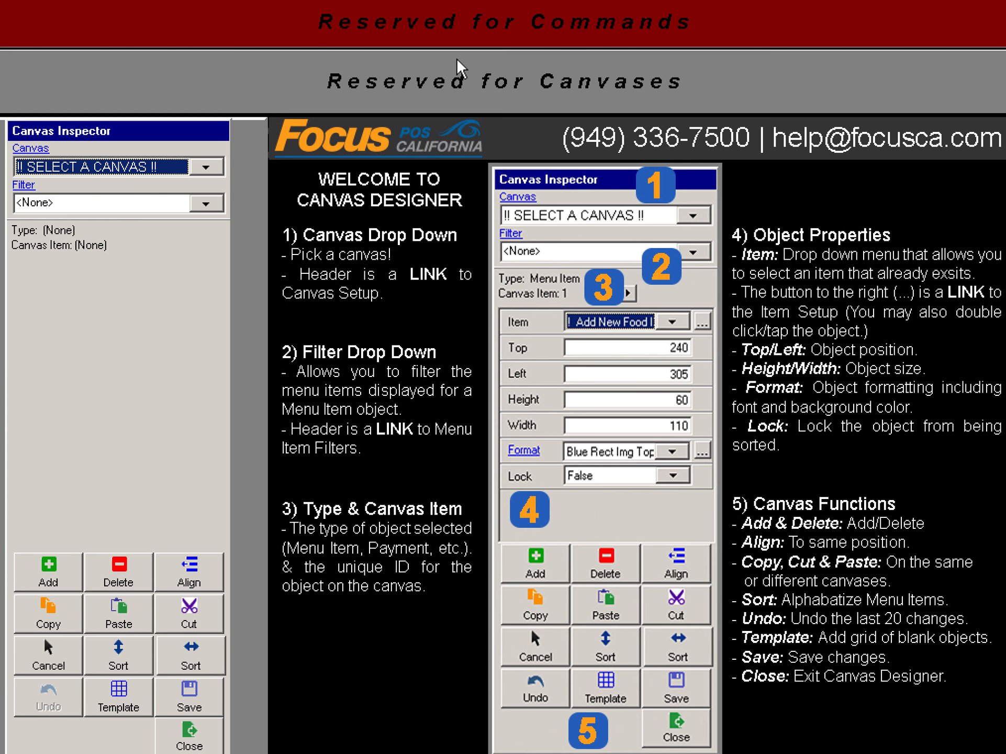
left_click(206, 166)
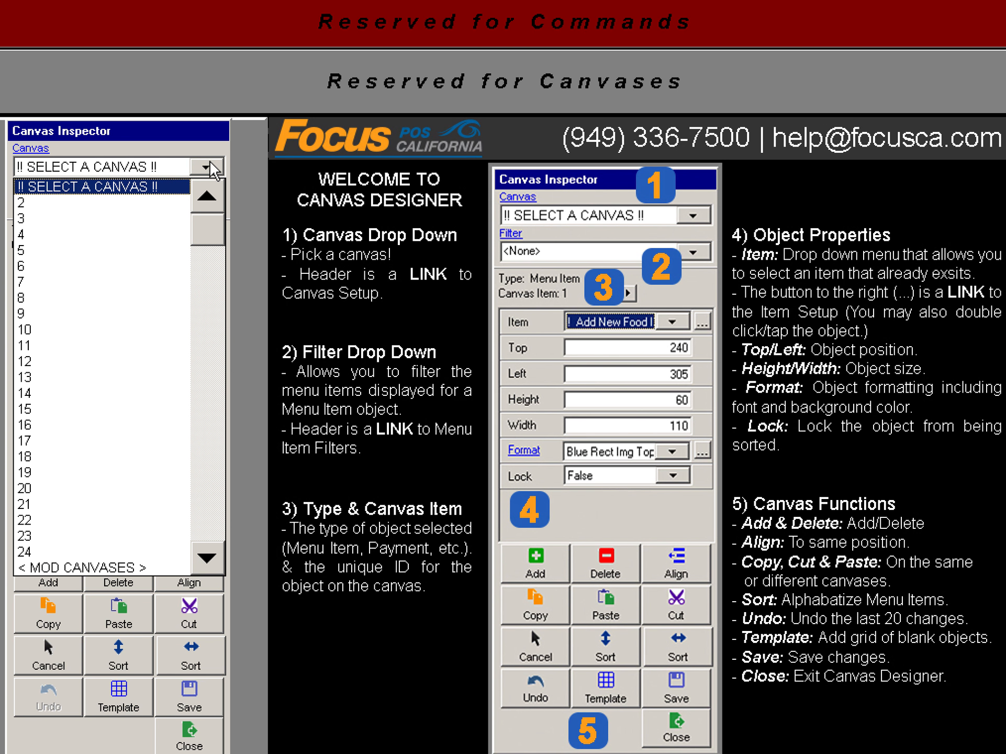
left_click(78, 330)
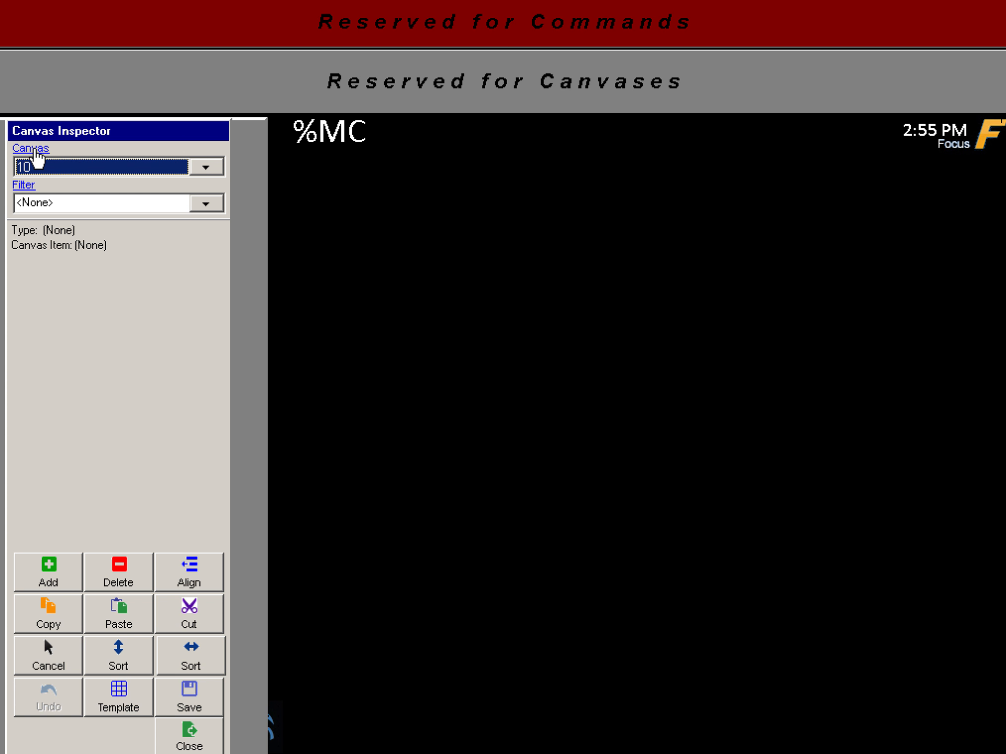
left_click(37, 152)
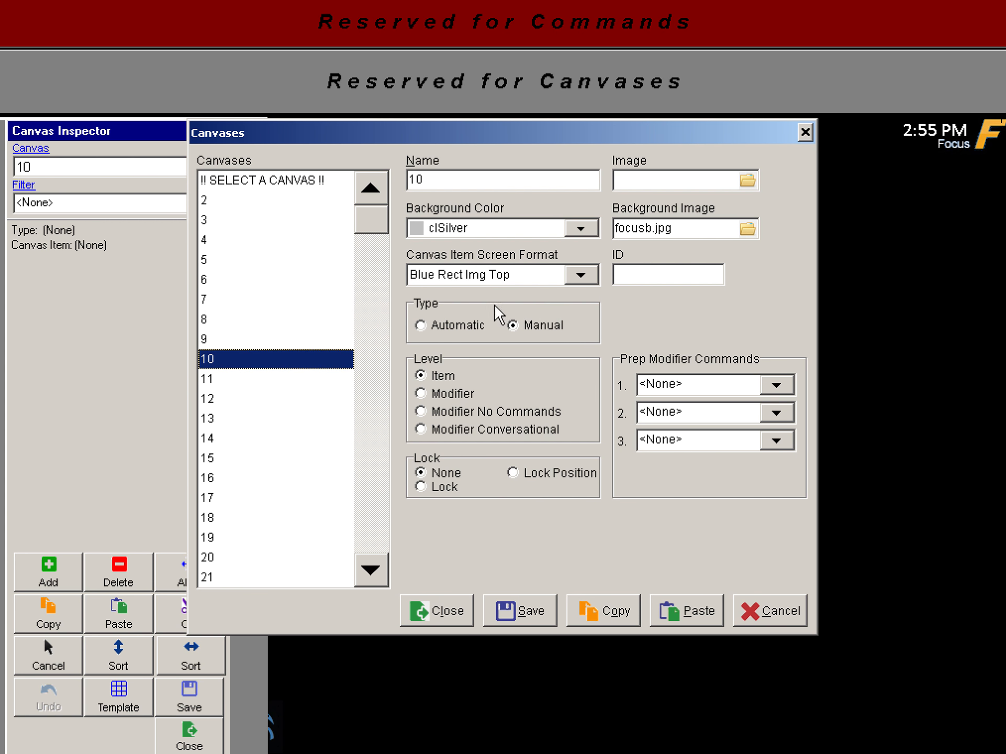
left_click(461, 326)
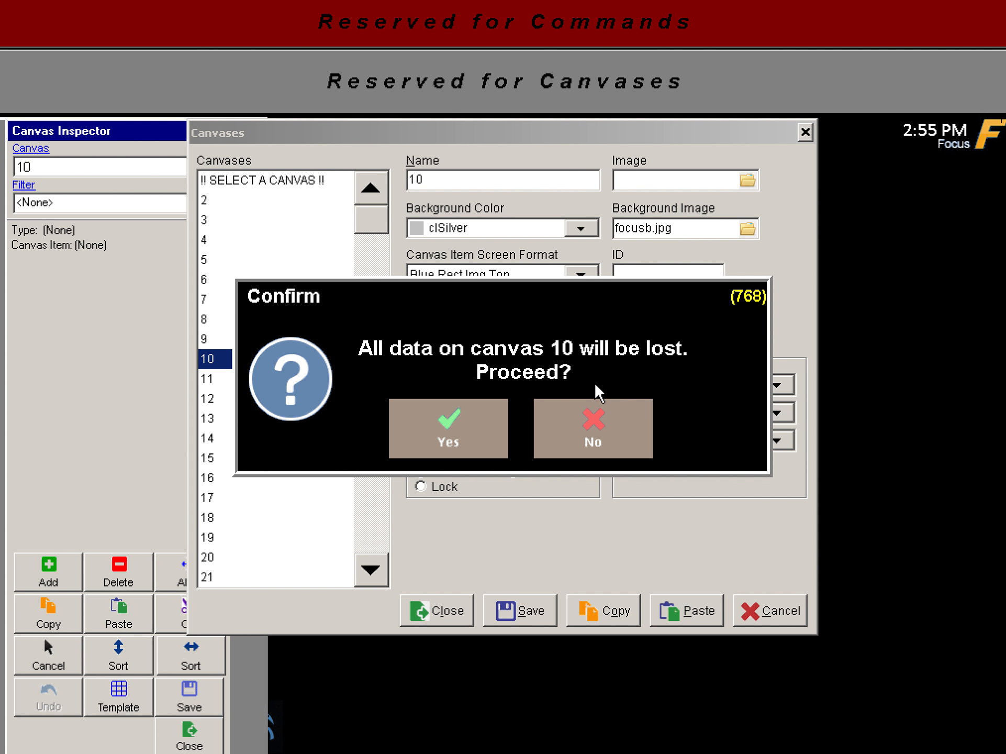
left_click(466, 436)
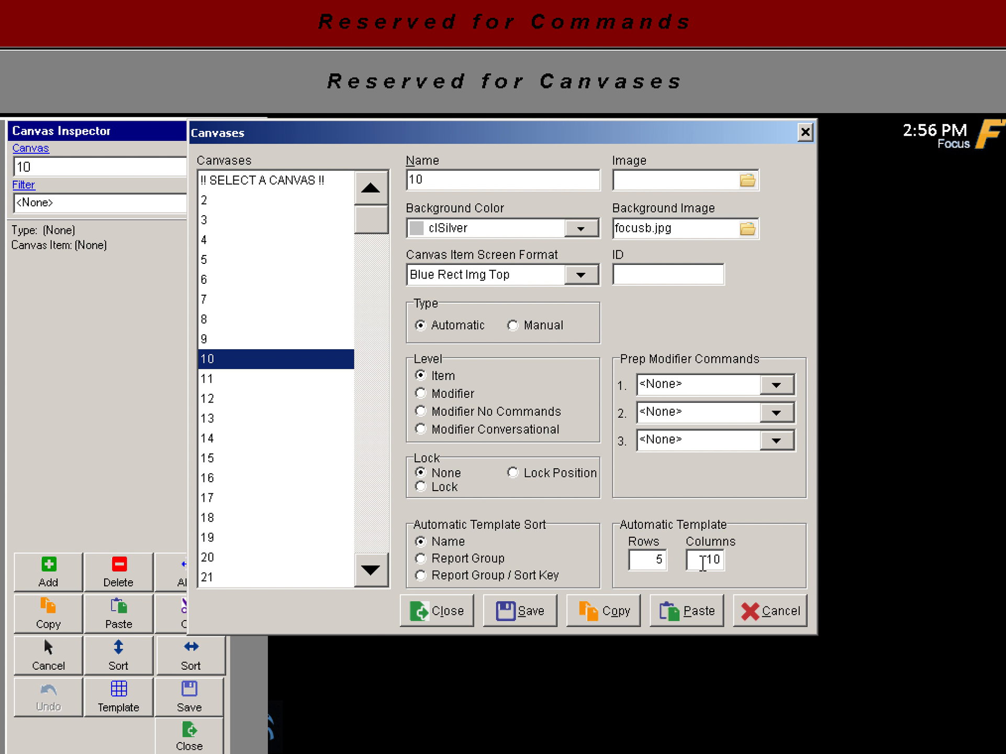
Set the automatic template of canvas 10 to 12 columns and save the canvas
double_click(656, 560)
double_click(702, 561)
type("12")
left_click(533, 628)
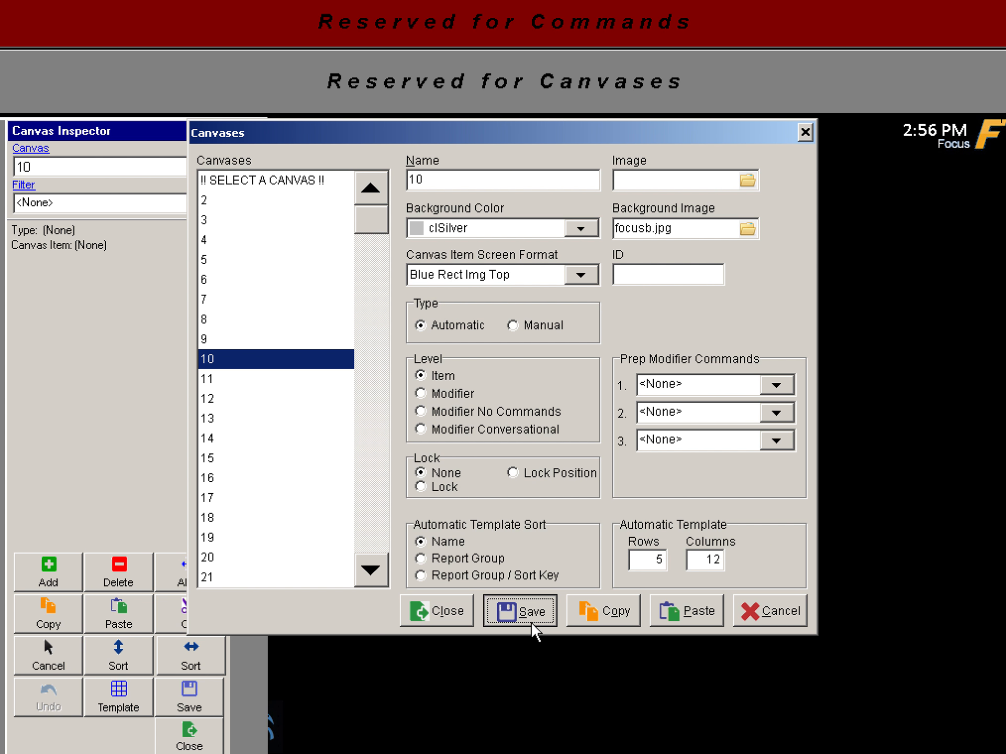
Rename canvas 10 as Vodka, save it and close the canvas setup
left_click_drag(454, 183, 335, 172)
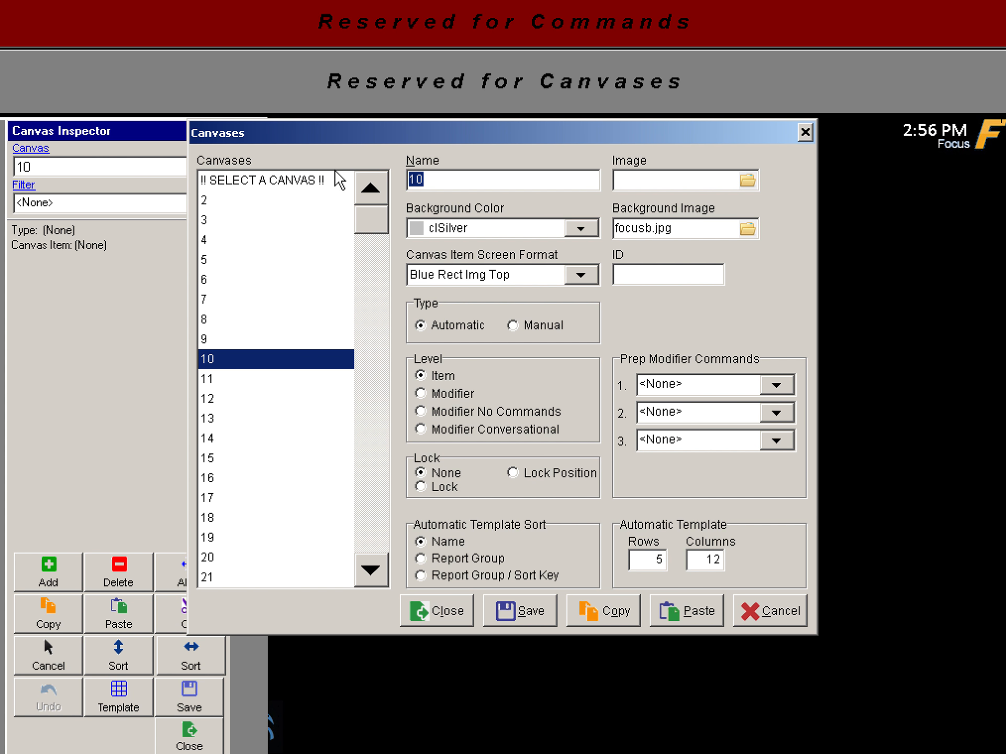
type("Vodka")
left_click(523, 618)
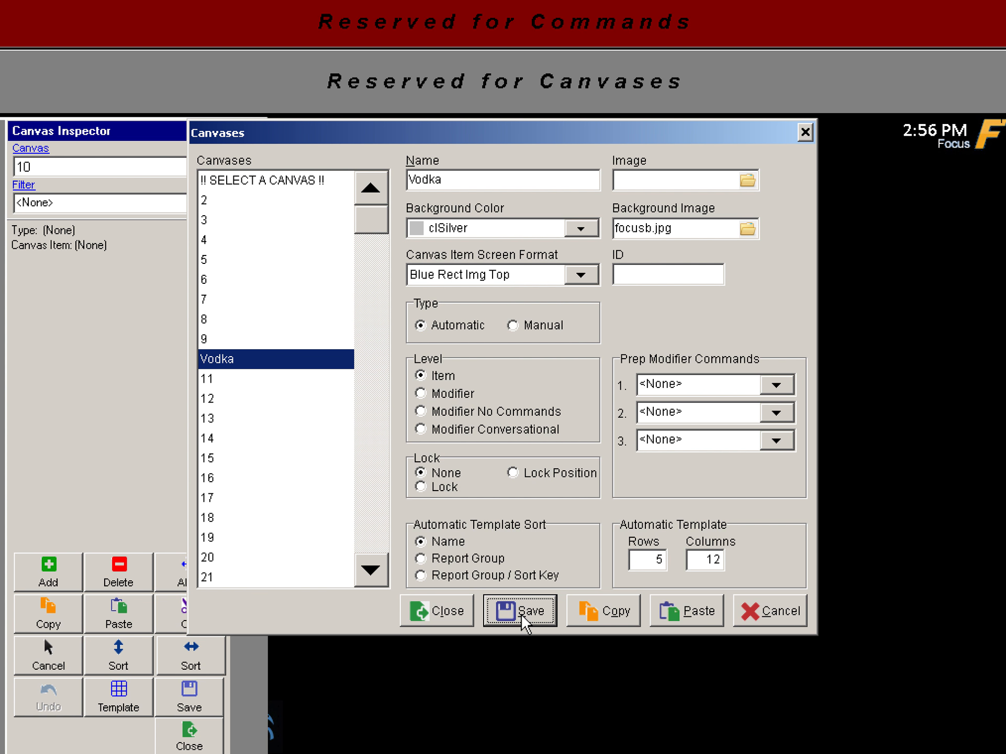
left_click(437, 622)
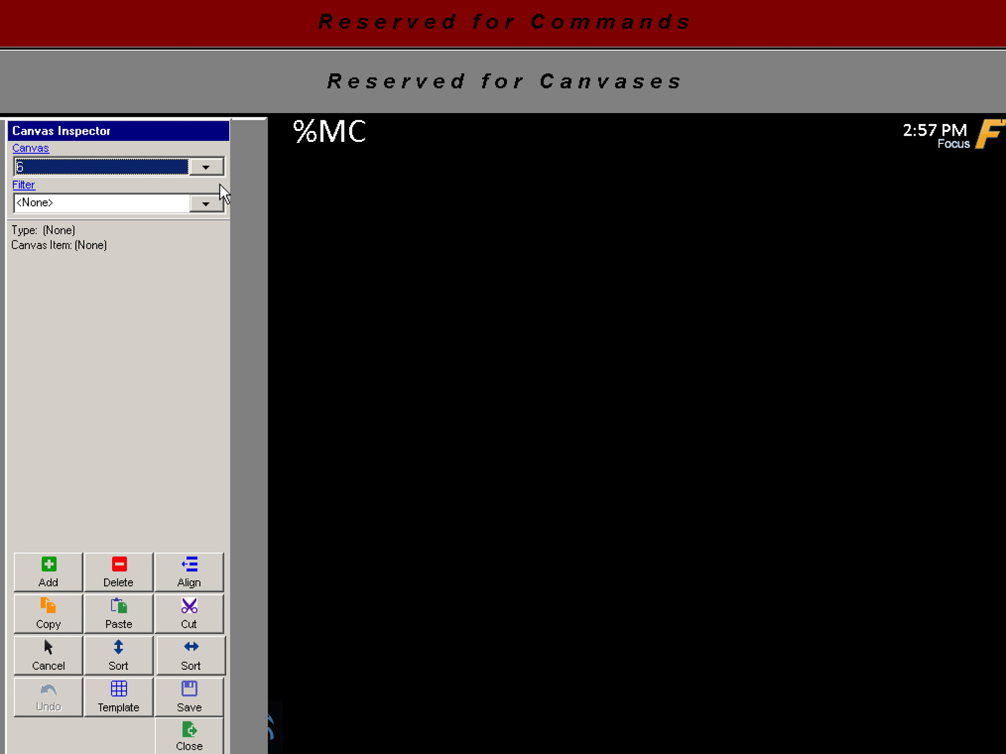
Display the Vodka canvas in Canvas Designer, then exit the designer
left_click(203, 170)
scroll(210, 240, "up", 2)
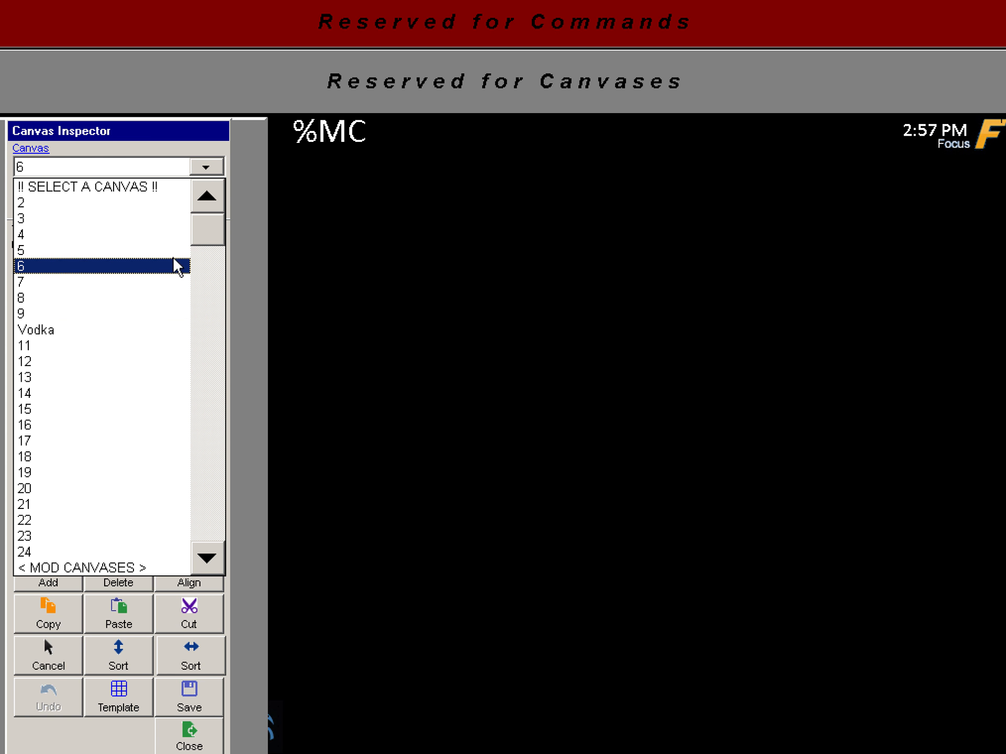
left_click(90, 331)
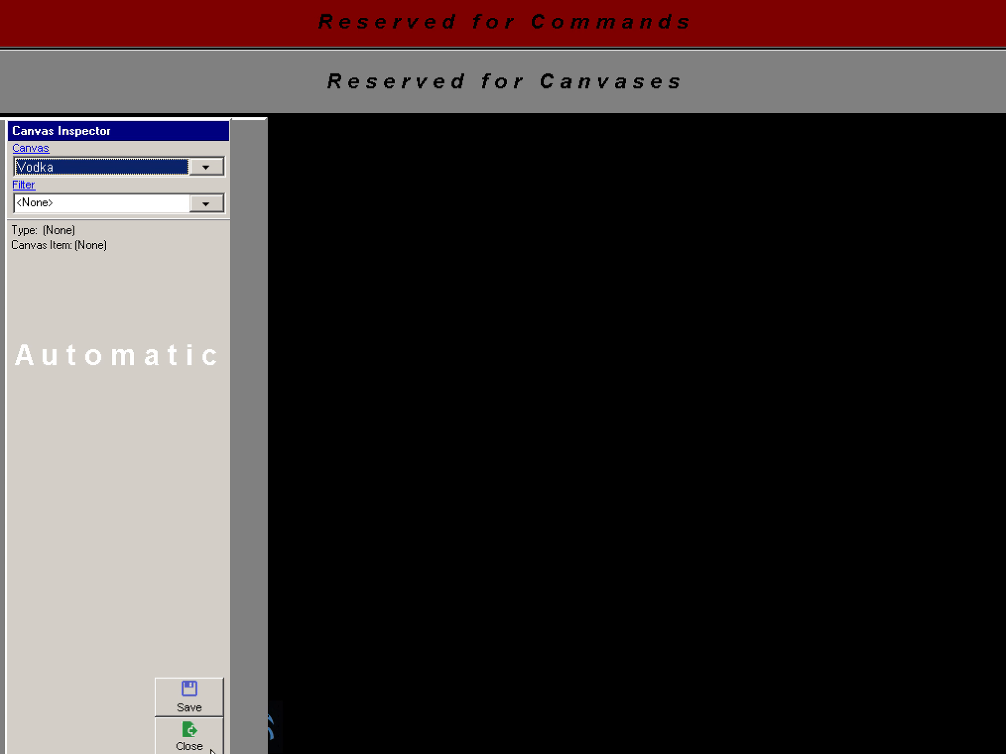
left_click(189, 734)
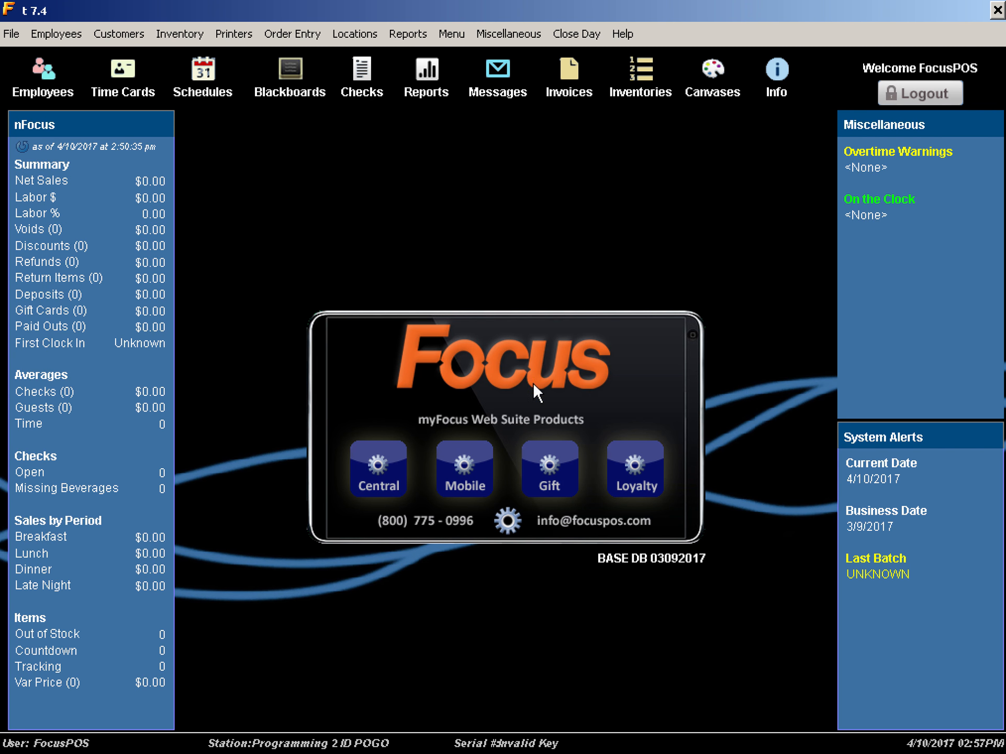
Open the Menu Items setup and filter the item list by the VO - VODKA menu filter
left_click(458, 34)
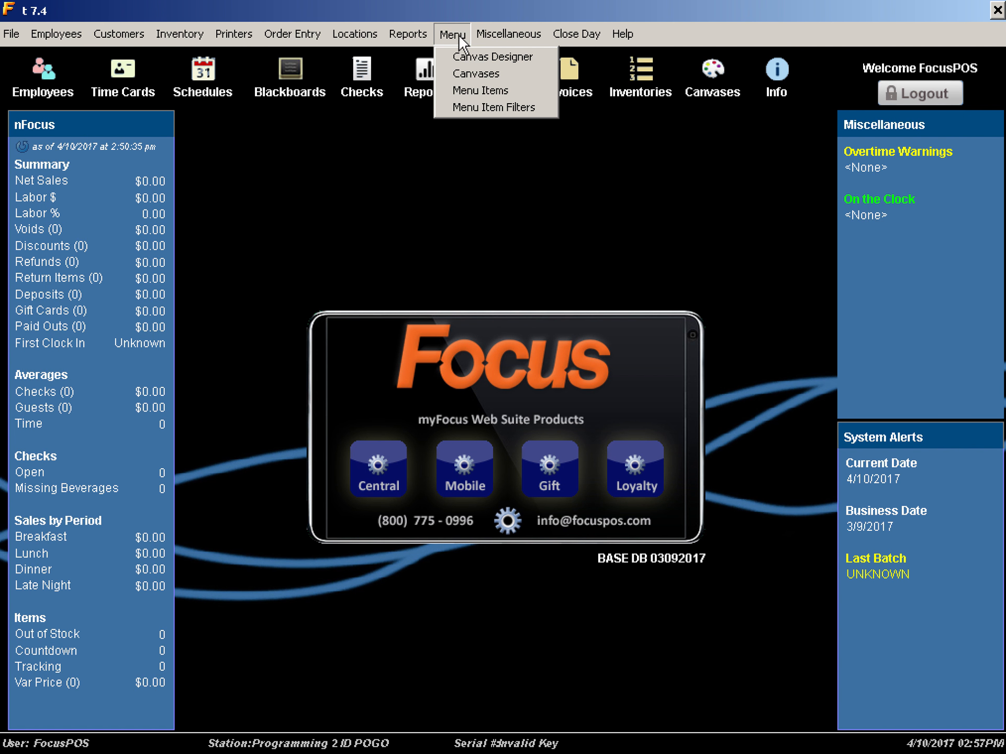
left_click(469, 91)
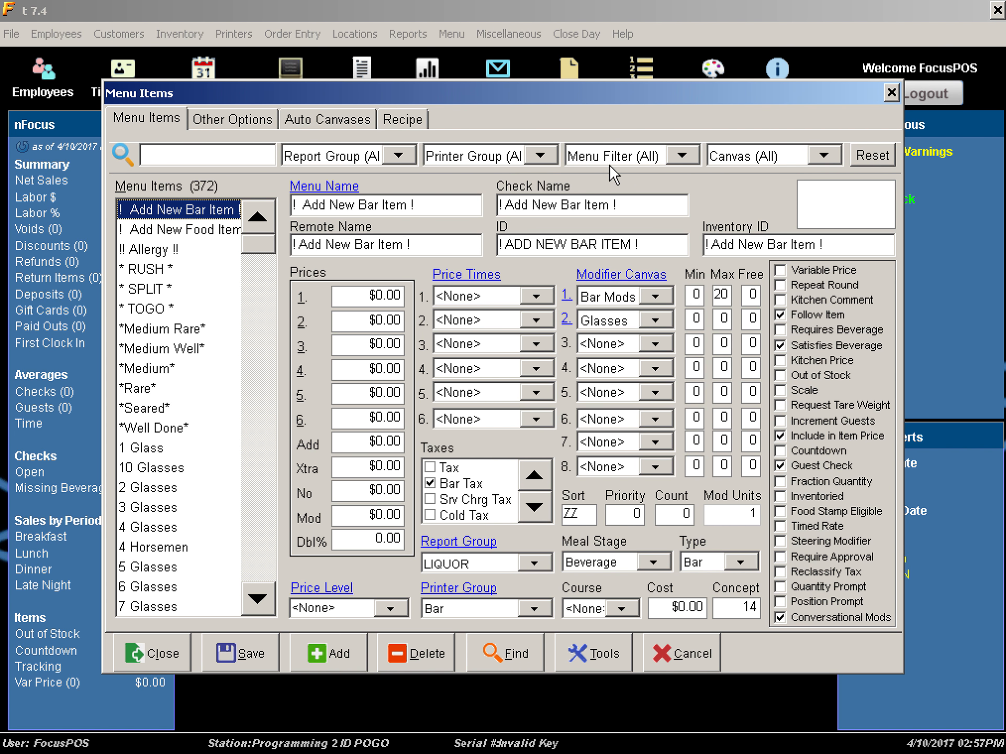
left_click(538, 156)
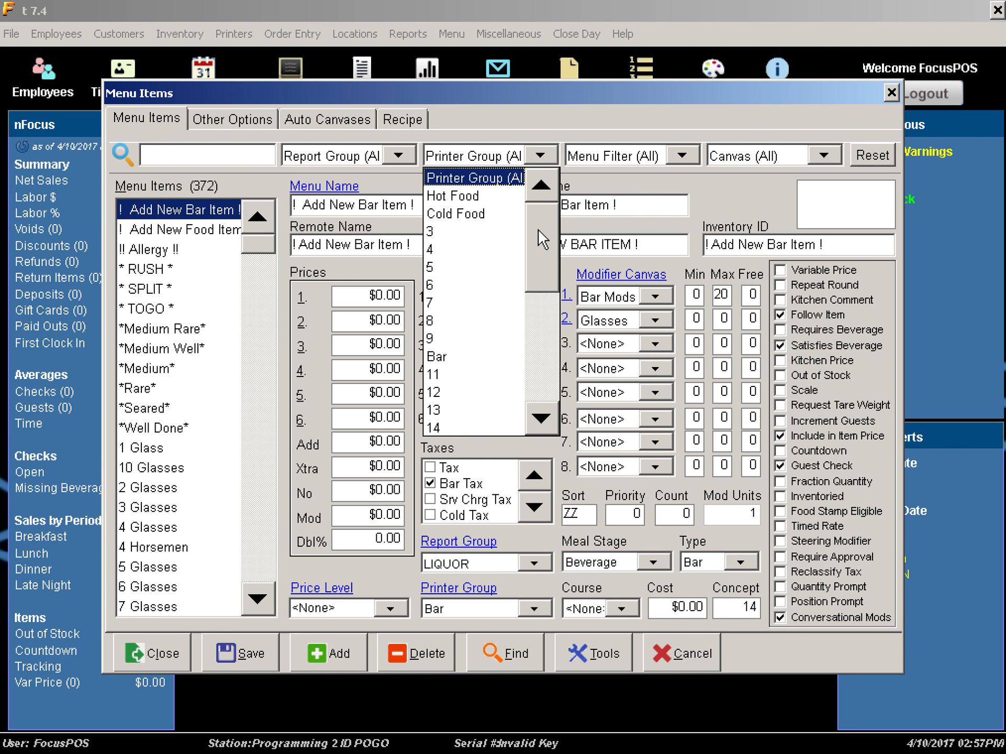
left_click(682, 155)
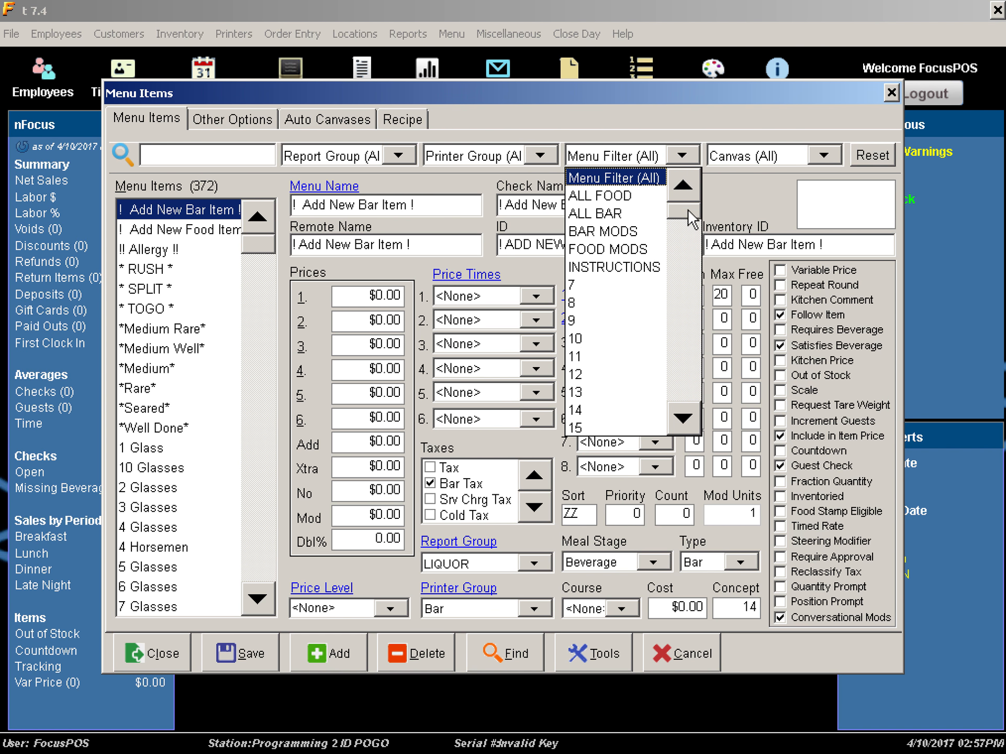
left_click_drag(688, 209, 682, 271)
left_click(640, 216)
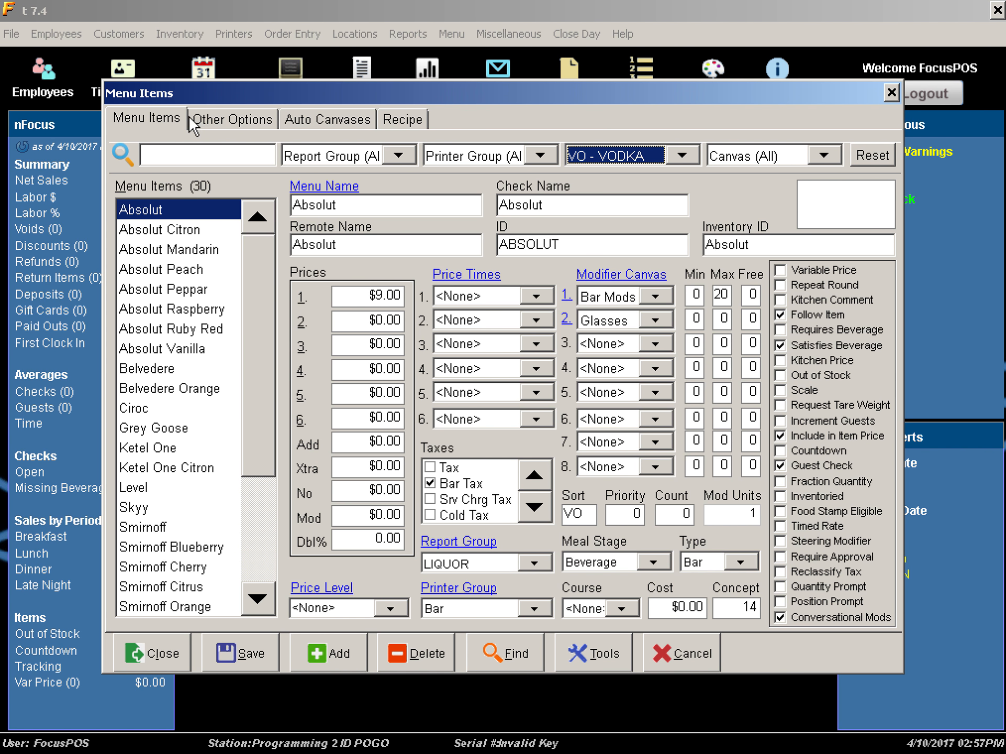
Assign the menu items Absolut and Absolut Citron to the Vodka automatic canvas
left_click(342, 125)
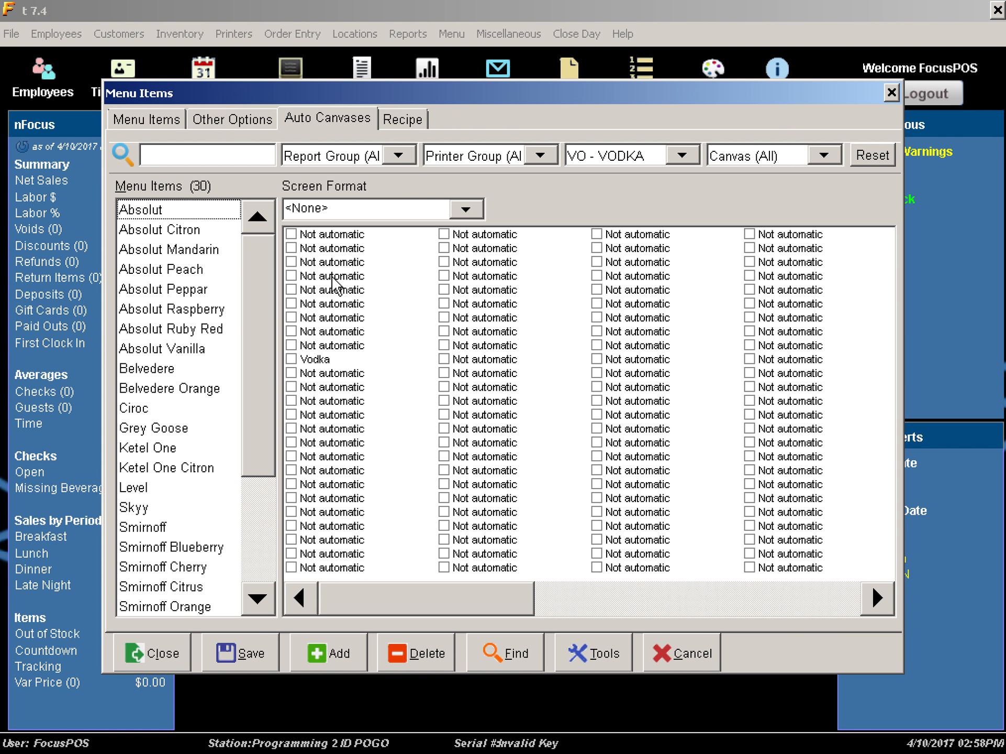
left_click(165, 218)
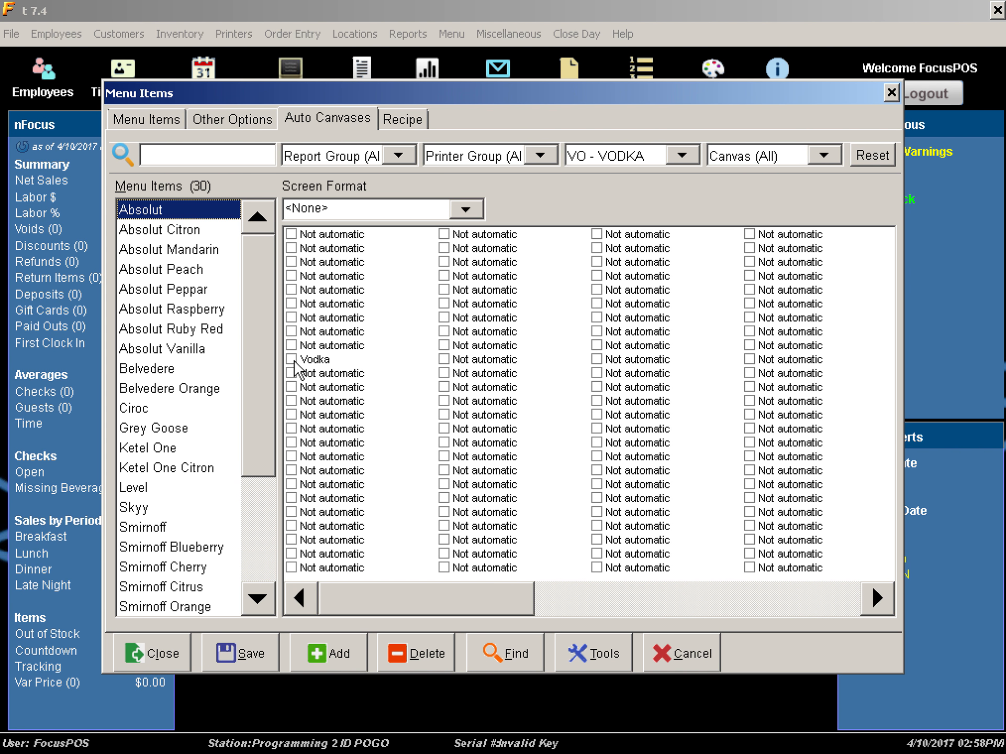
left_click(292, 360)
left_click(172, 230)
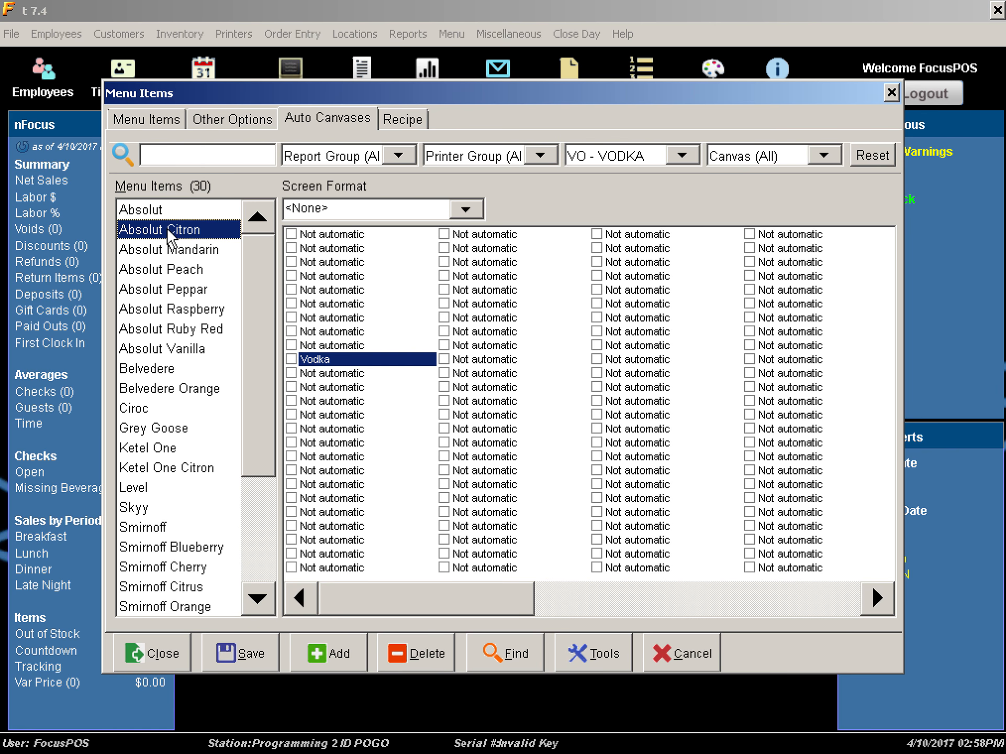
left_click(291, 360)
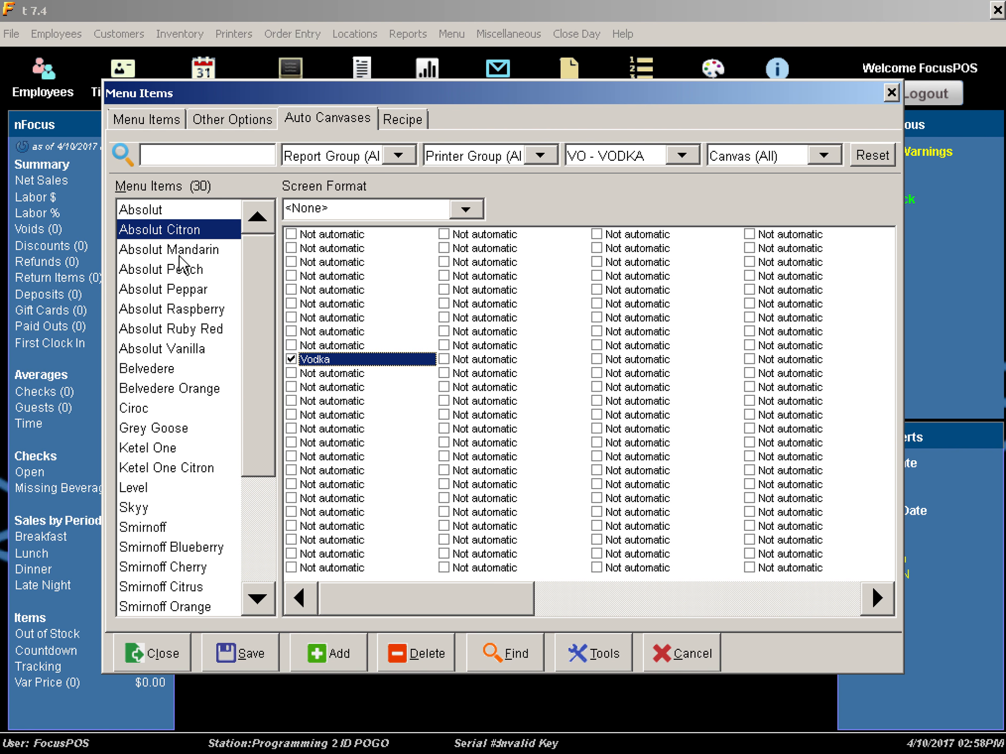
Assign Belvedere, Grey Goose, Ketel One and Level to the Vodka automatic canvas
left_click(151, 370)
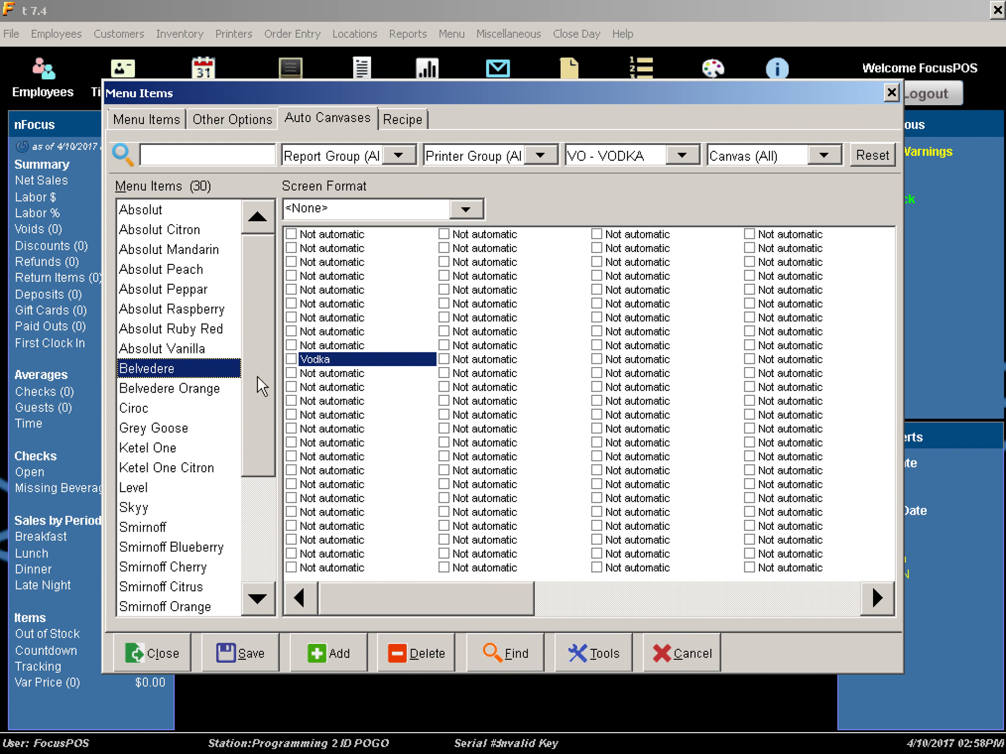
left_click(291, 360)
left_click(155, 430)
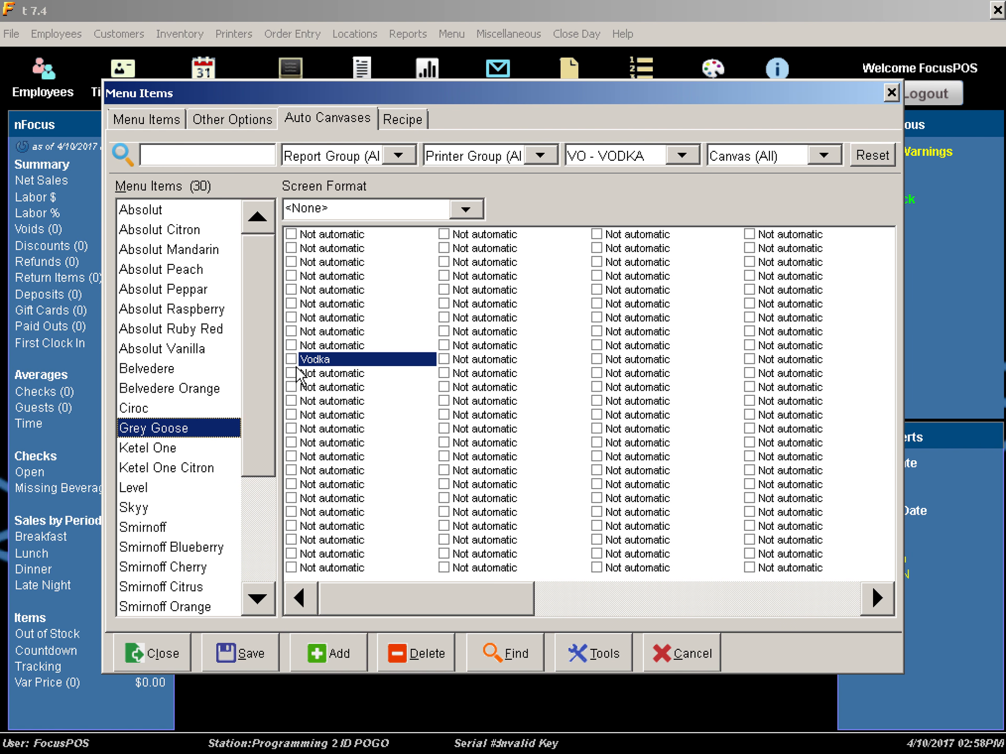
left_click(293, 360)
left_click(195, 448)
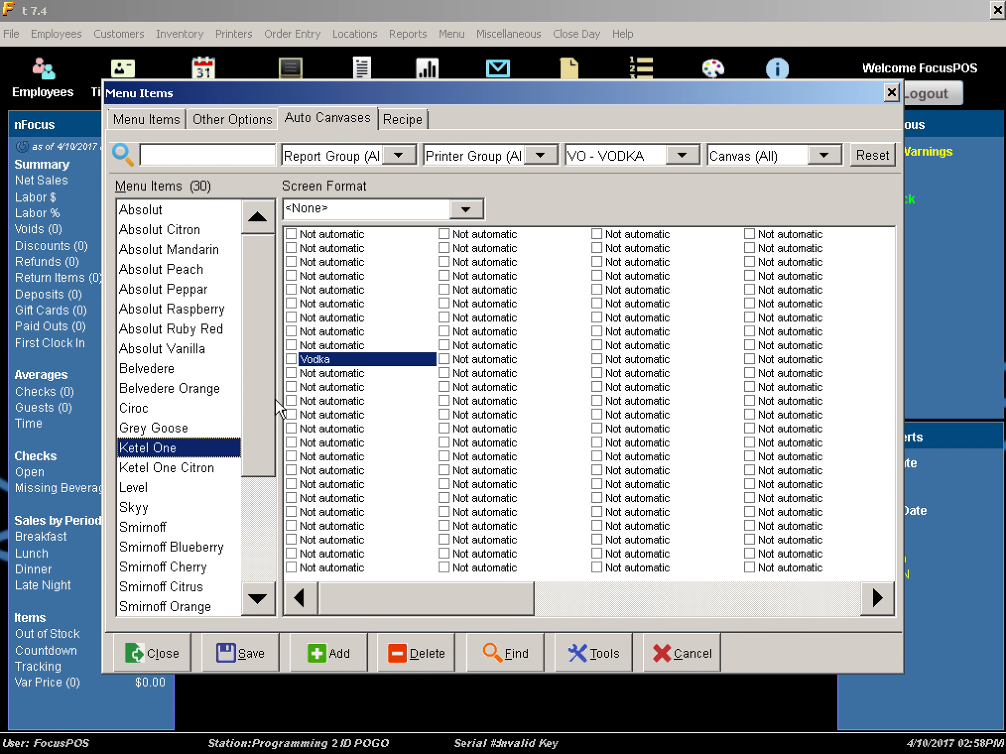
left_click(291, 360)
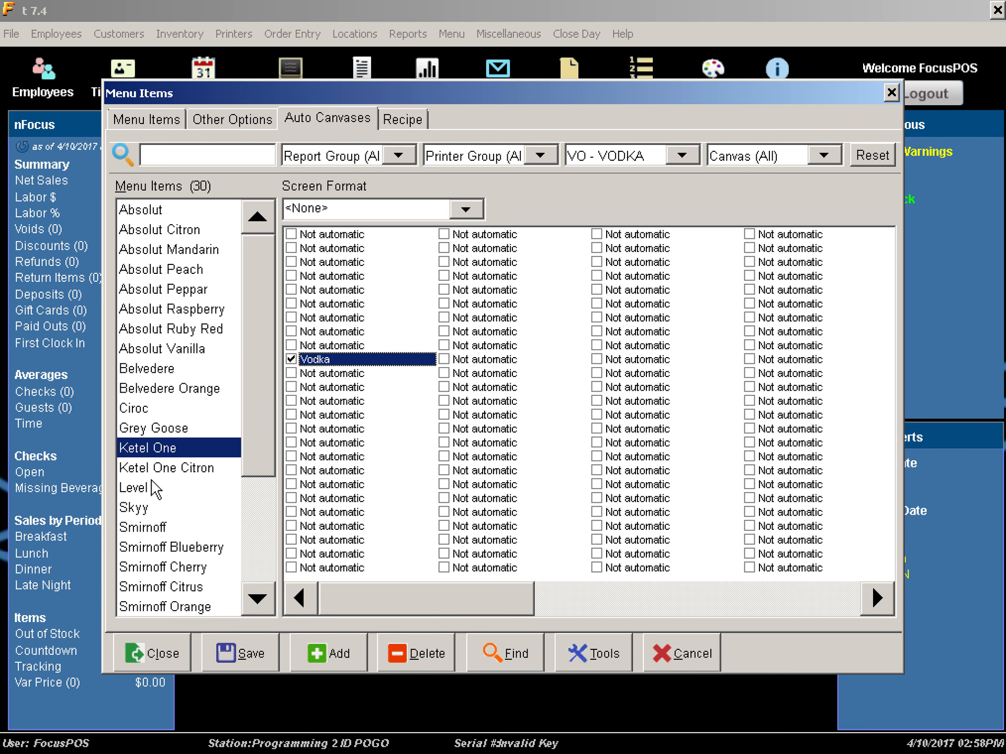
left_click(140, 488)
left_click(291, 361)
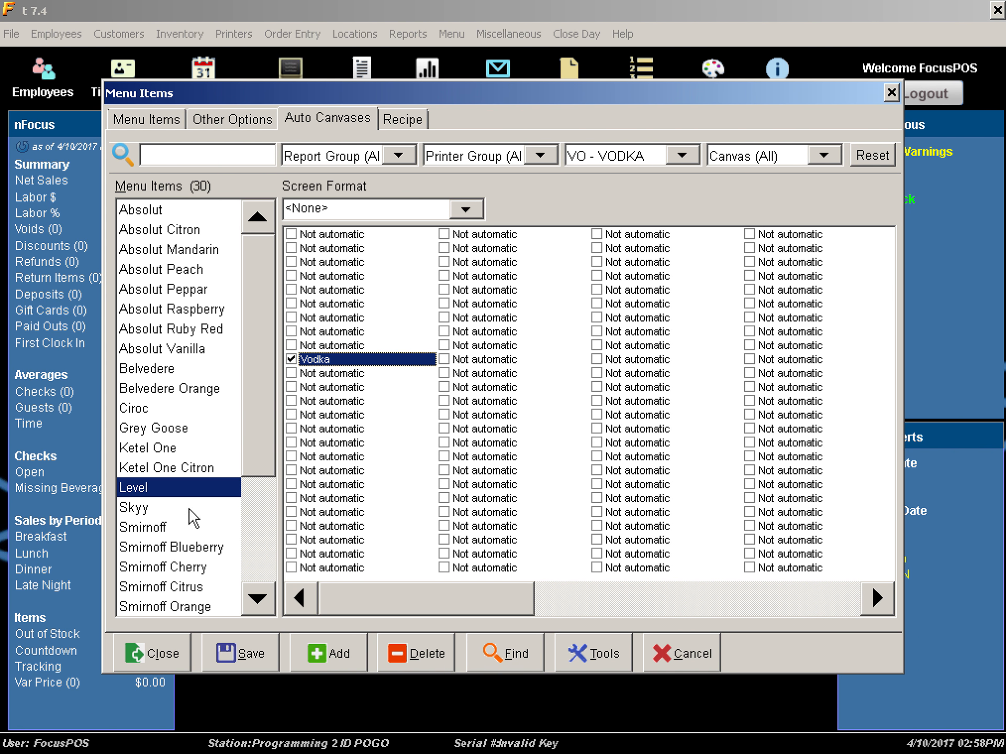
Assign Smirnoff to the Vodka automatic canvas and set its screen format to Gold Rect Img Top
left_click(153, 528)
left_click(291, 359)
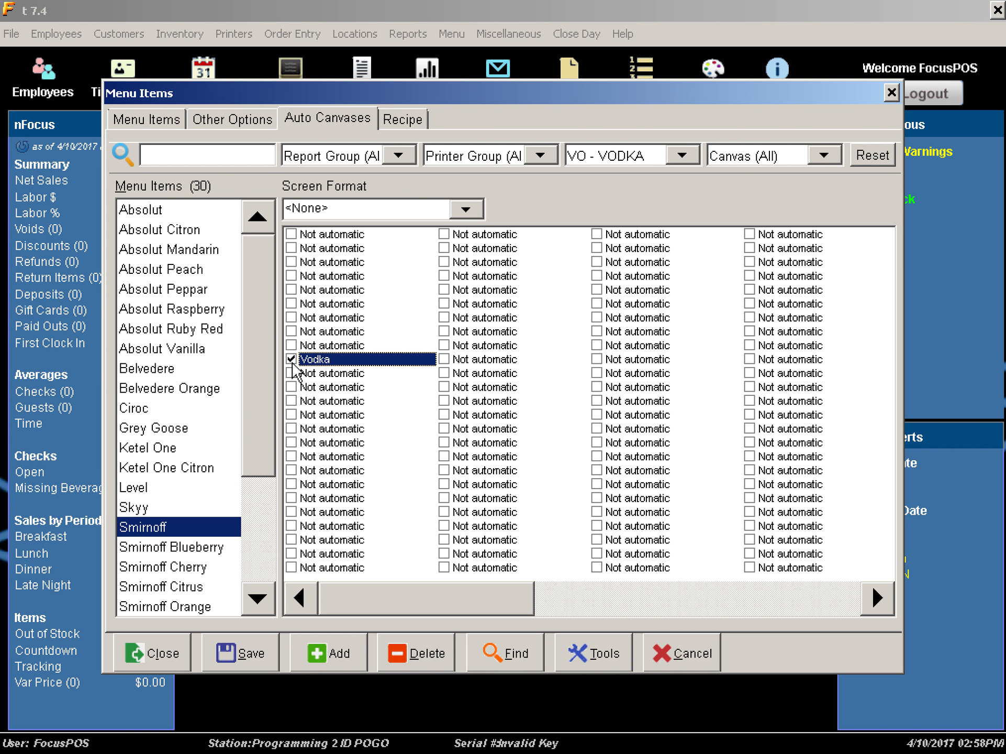
left_click(478, 212)
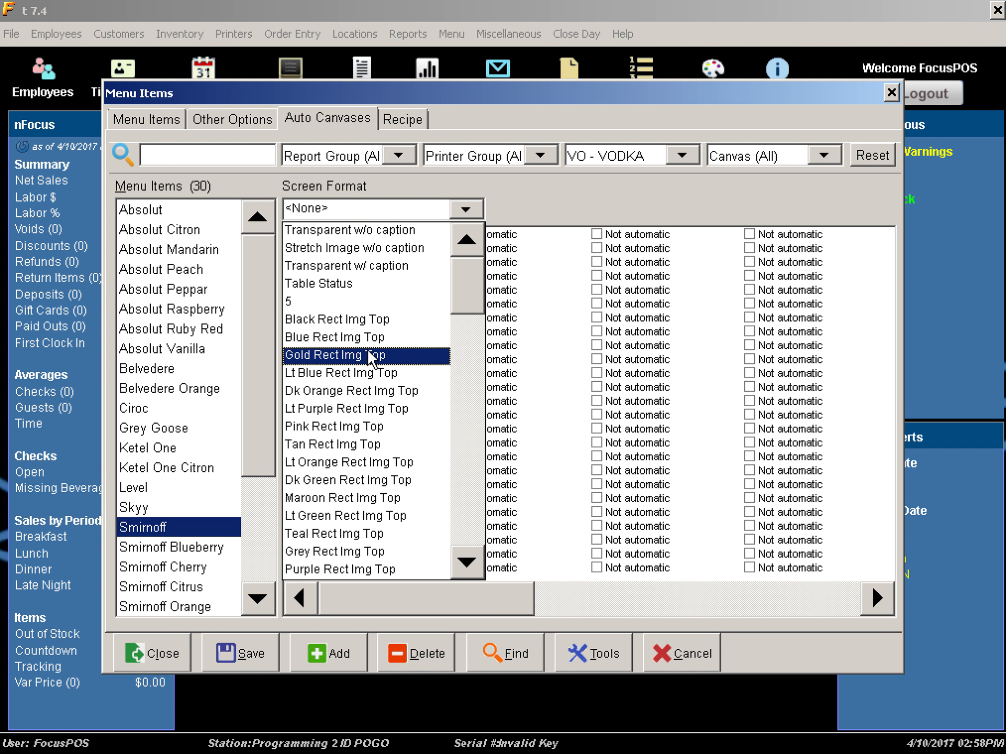
left_click(355, 358)
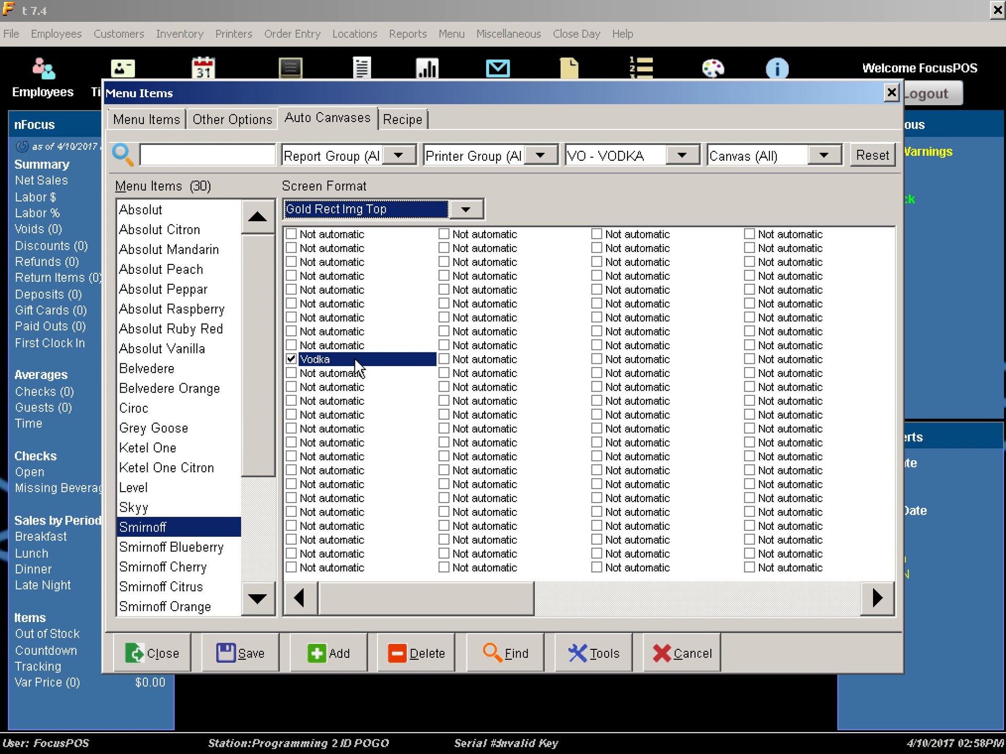
Assign Tito's to the Vodka automatic canvas with the Maroon Rect Img Top screen format and save the item
left_click_drag(257, 433, 249, 544)
left_click(157, 586)
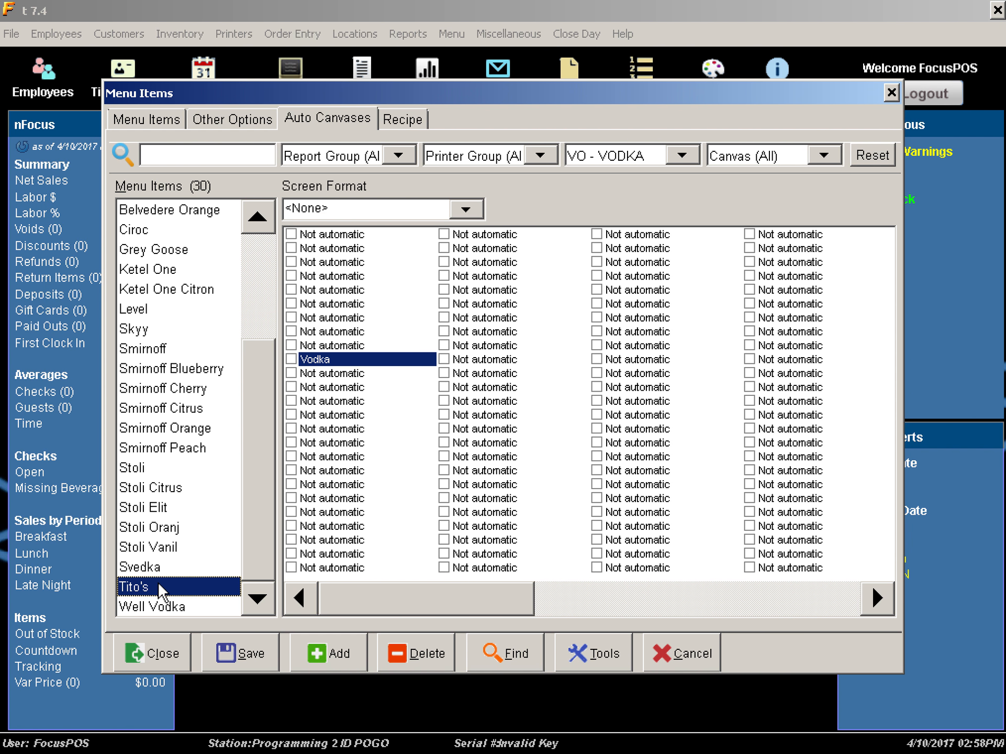
left_click(291, 359)
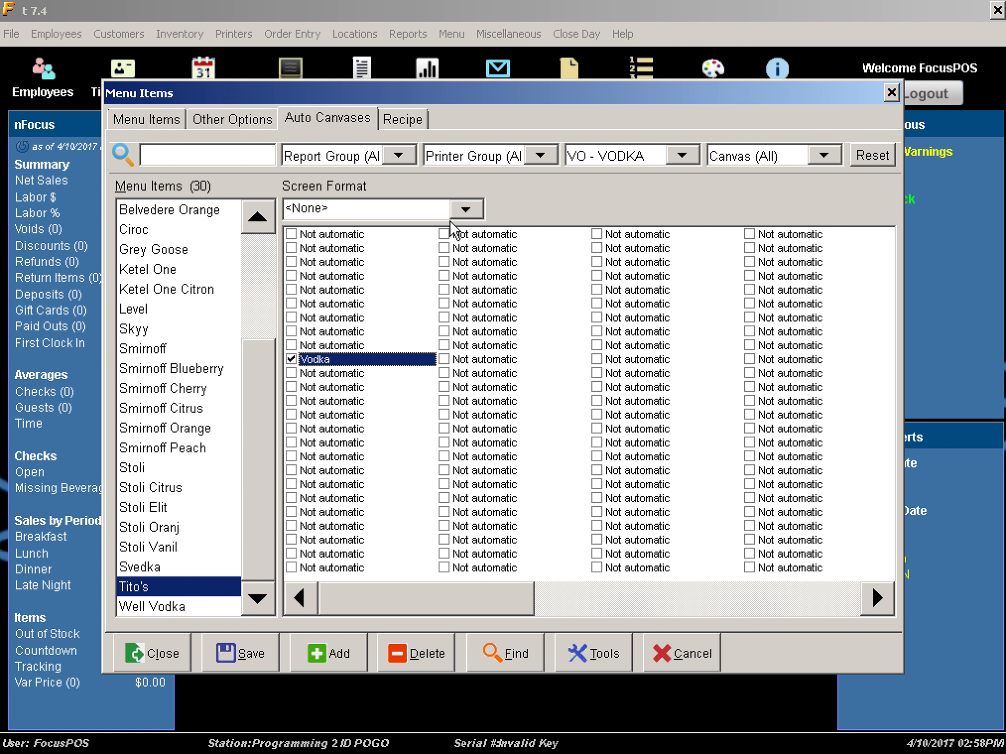
left_click(464, 210)
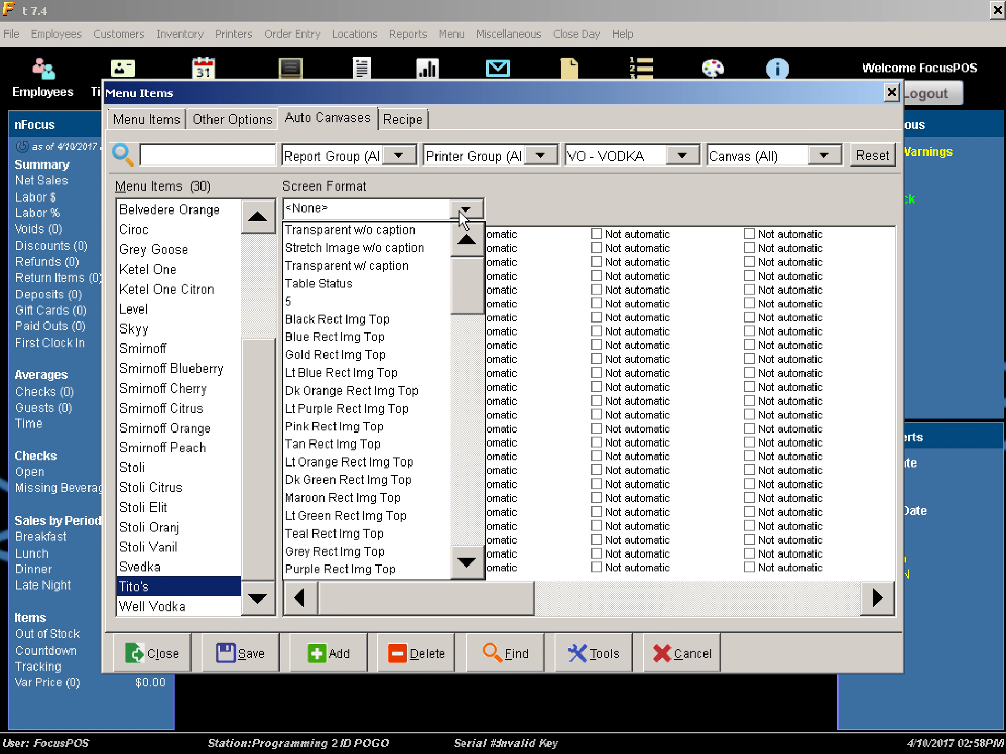
left_click(361, 496)
left_click(228, 650)
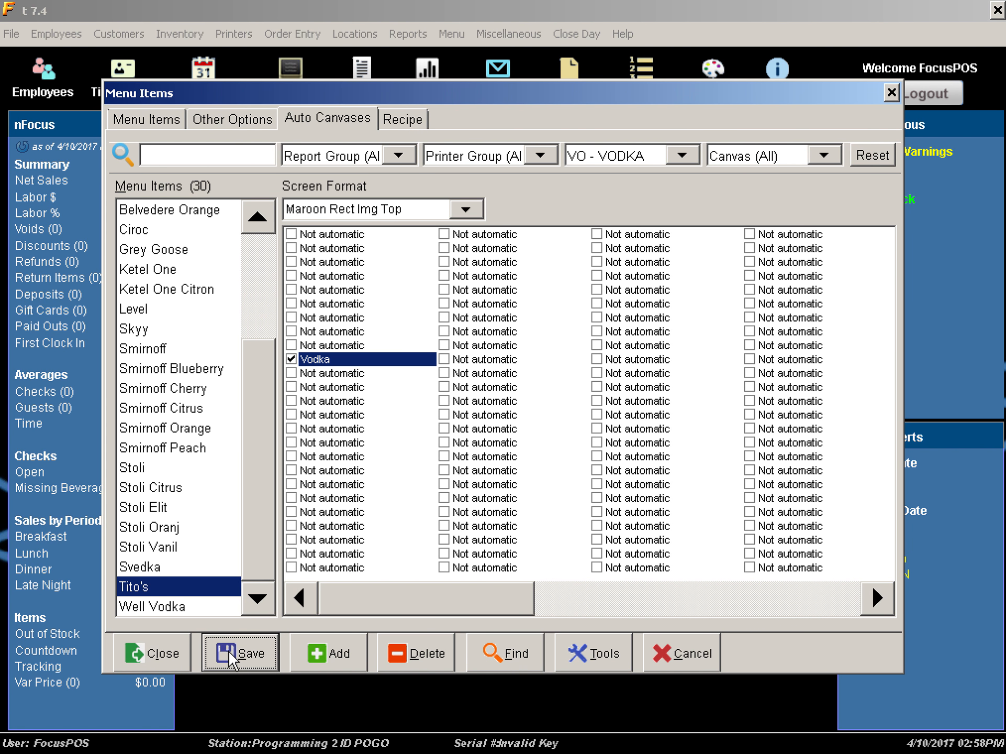
Save the Grey Goose menu item, close the menu items, and display the Vodka canvas in the Canvas Designer
left_click(154, 248)
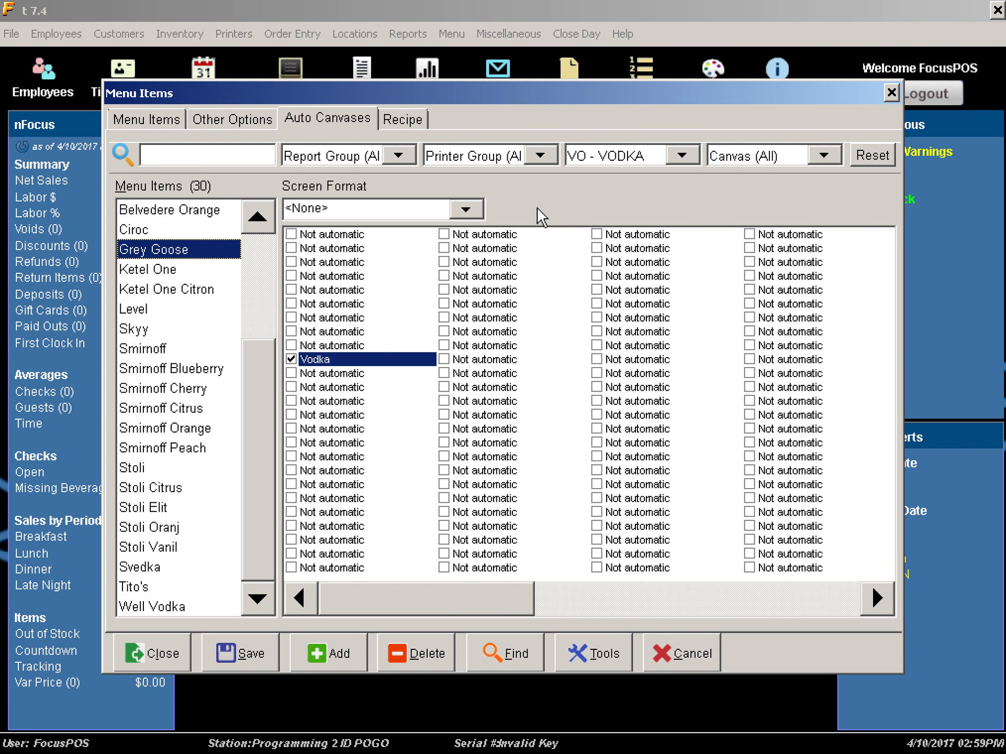
left_click(239, 654)
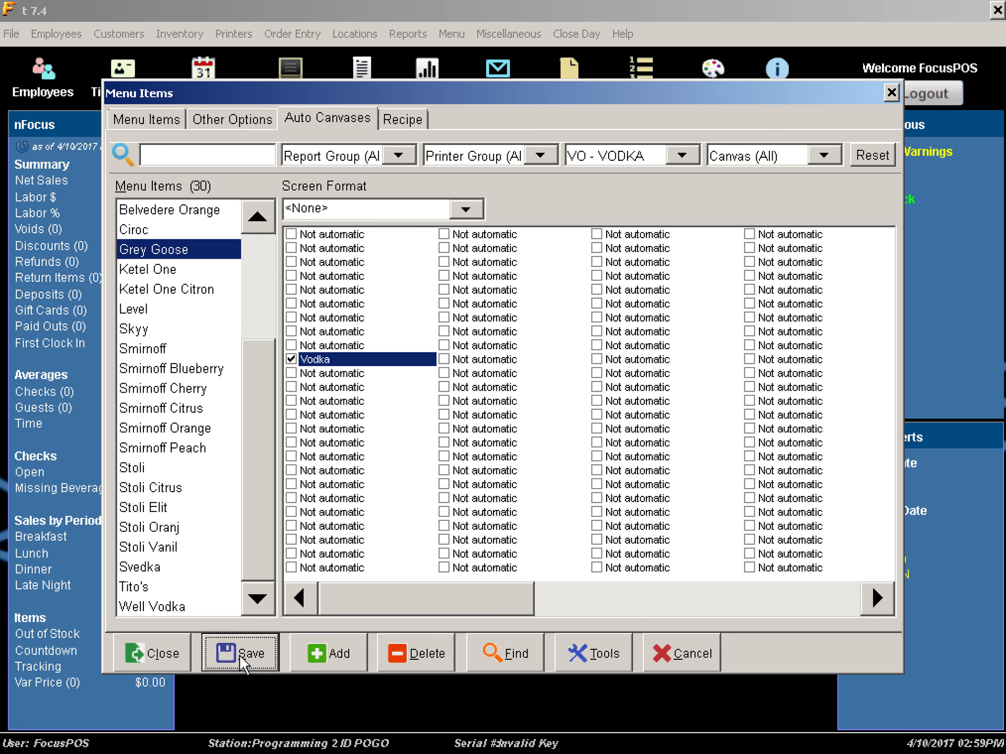
left_click(139, 661)
left_click(709, 89)
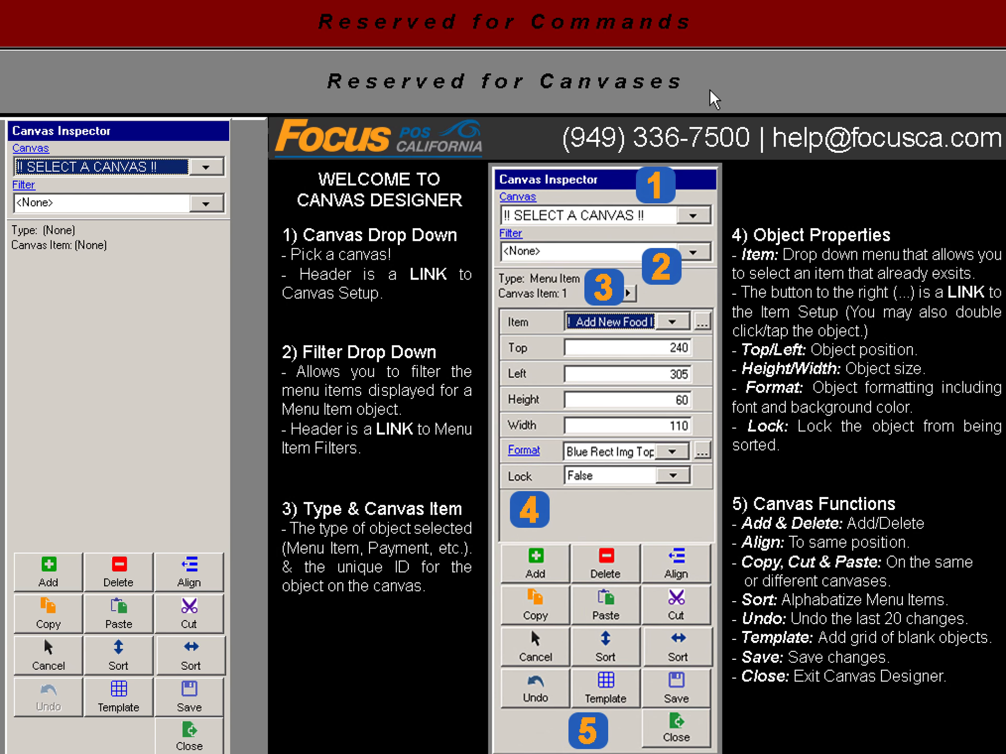
left_click(211, 170)
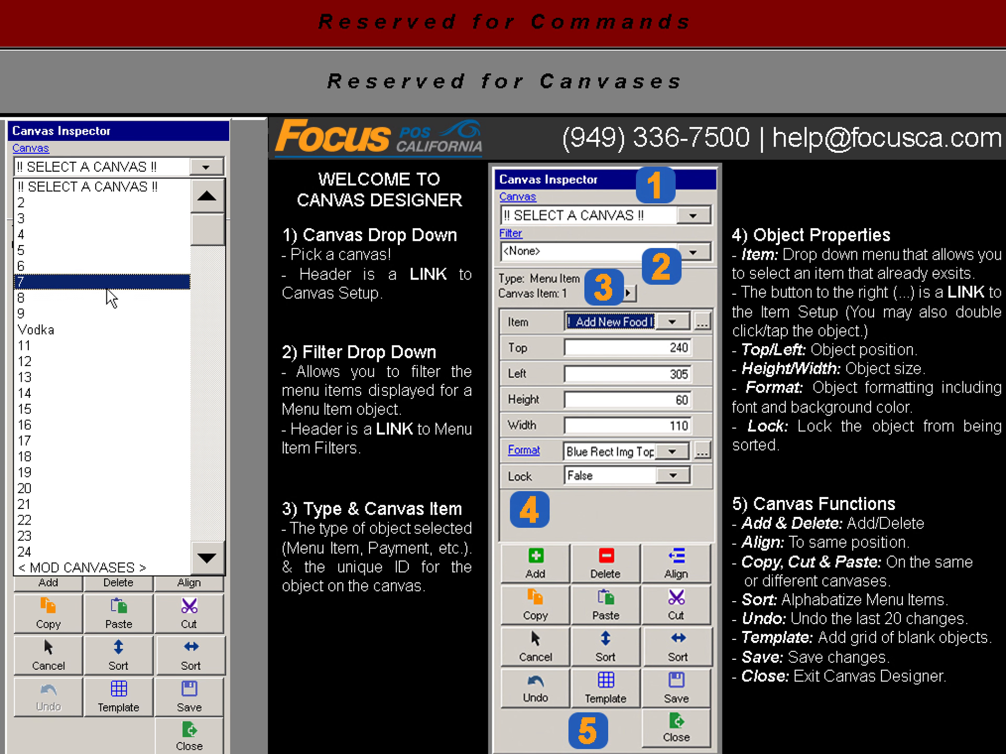
left_click(73, 328)
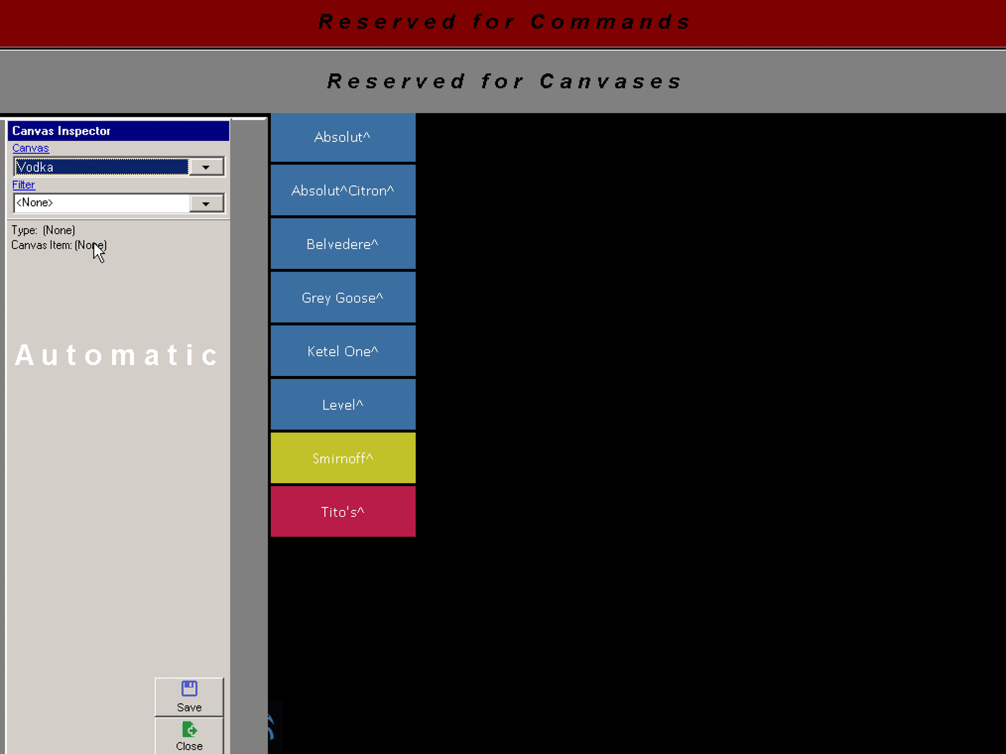
Set the Vodka canvas's automatic template to 4 rows and 11 columns, save it, and exit the Canvas Designer
left_click(27, 147)
left_click_drag(430, 127, 617, 147)
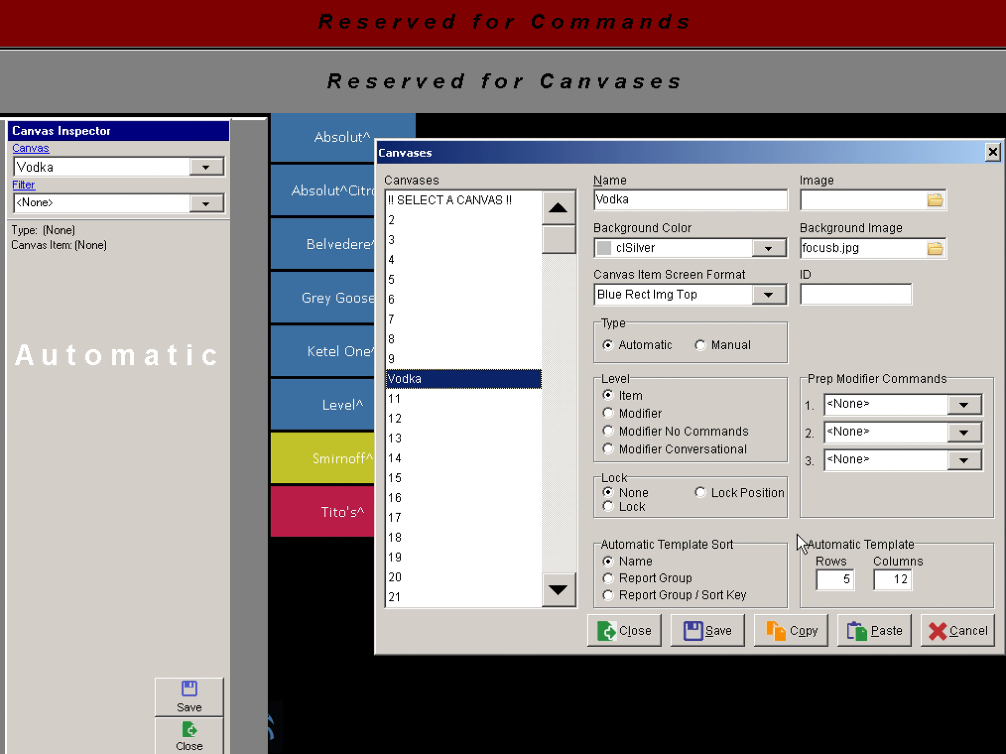
double_click(827, 580)
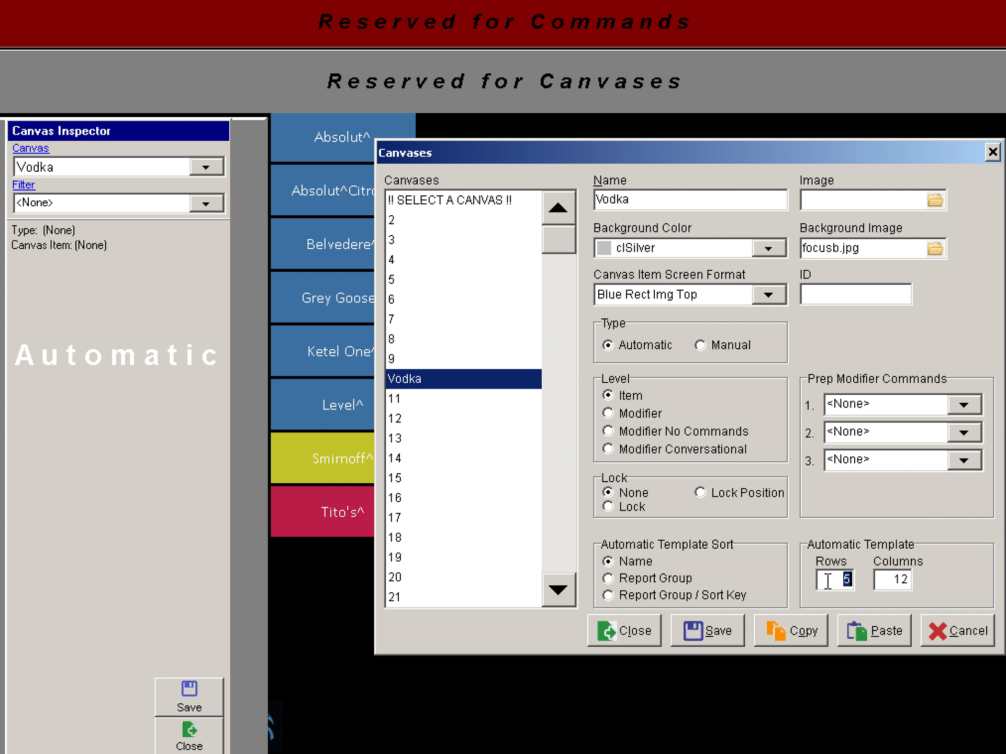
type("4")
double_click(895, 580)
type("11")
left_click(711, 636)
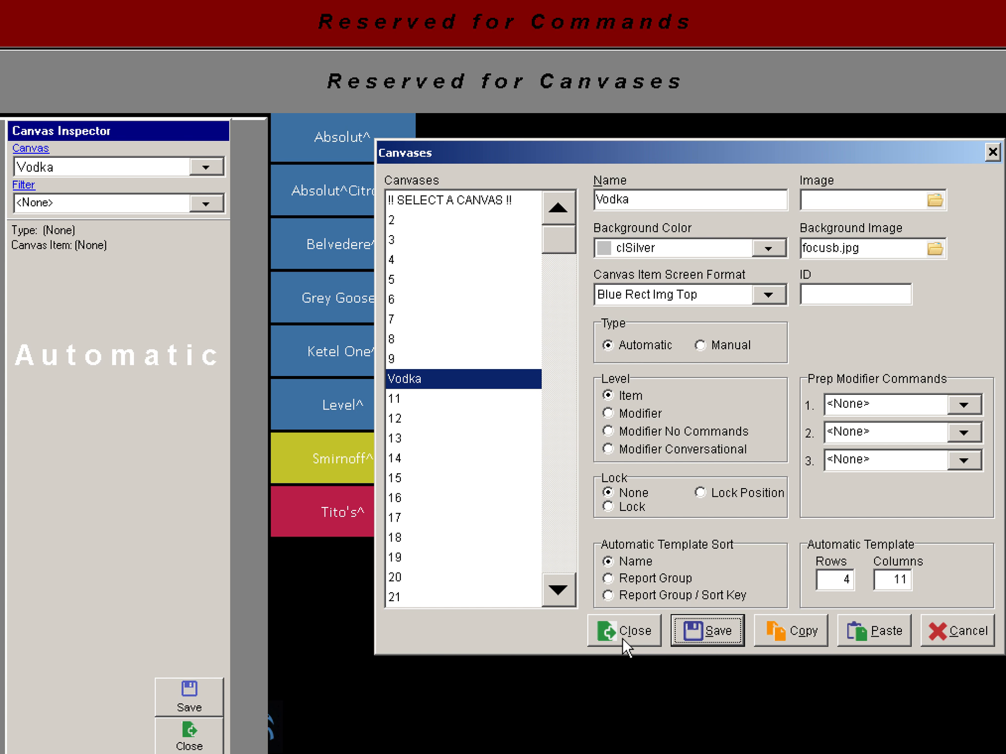
left_click(623, 635)
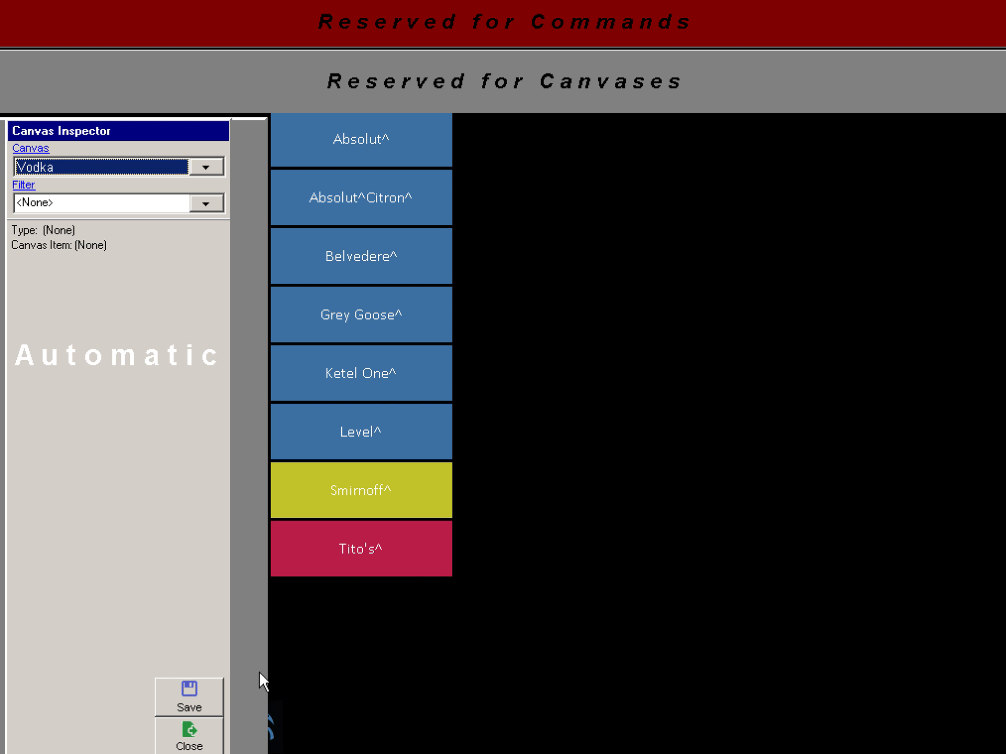
left_click(191, 705)
left_click(190, 745)
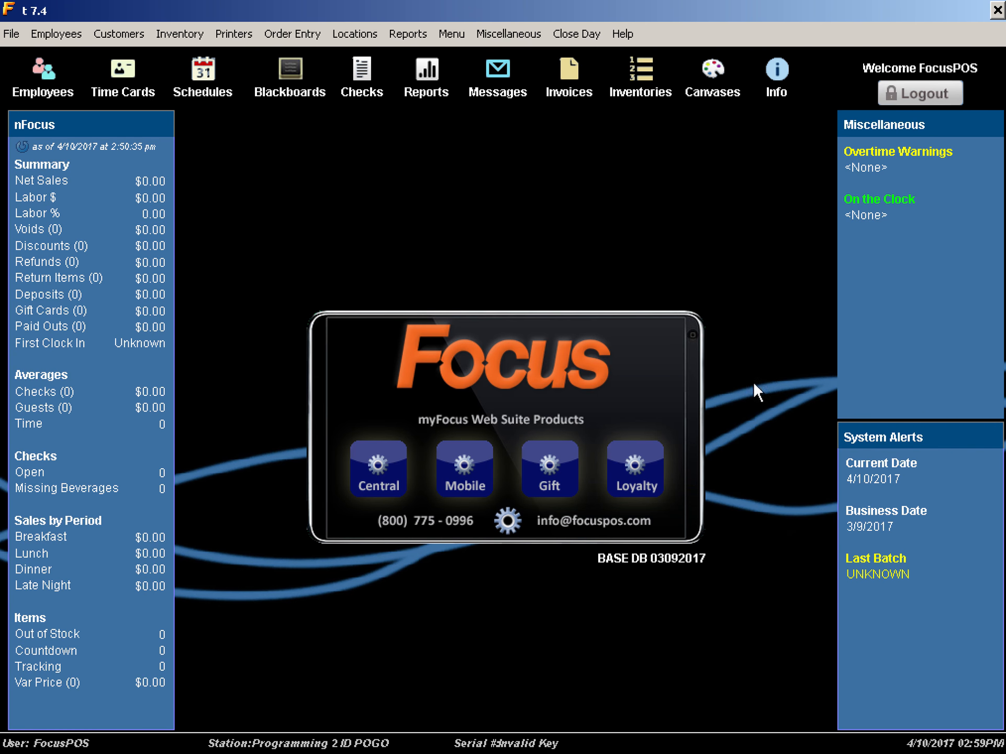
Log out of the setup area, enter the employee access code, and clock in as bartender
left_click(913, 93)
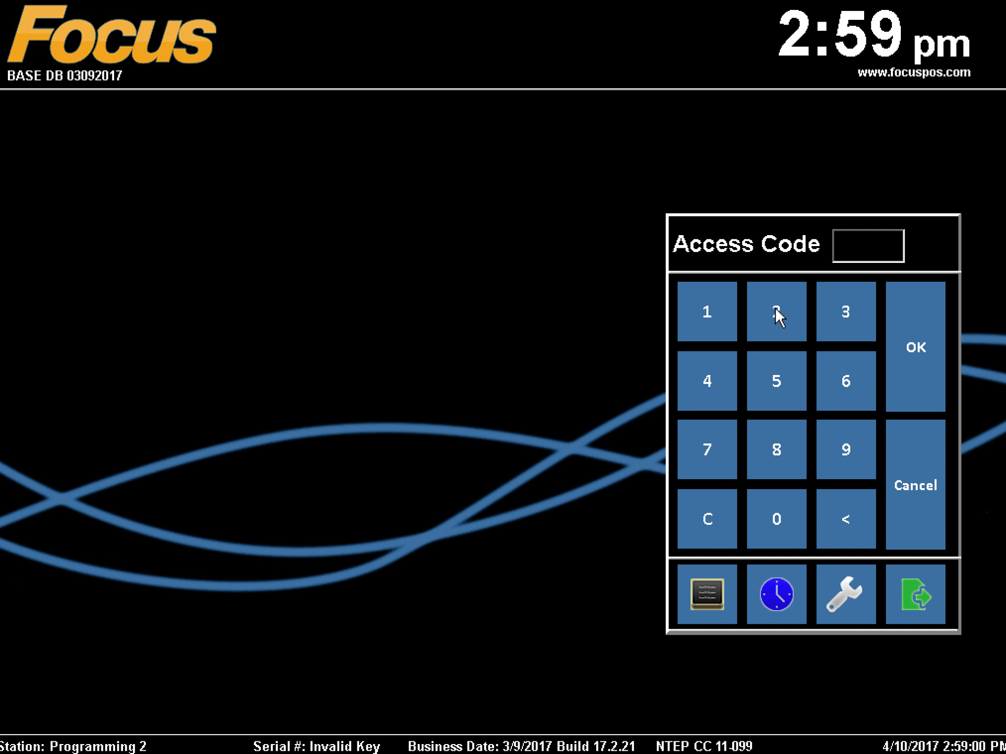
left_click(843, 314)
left_click(916, 317)
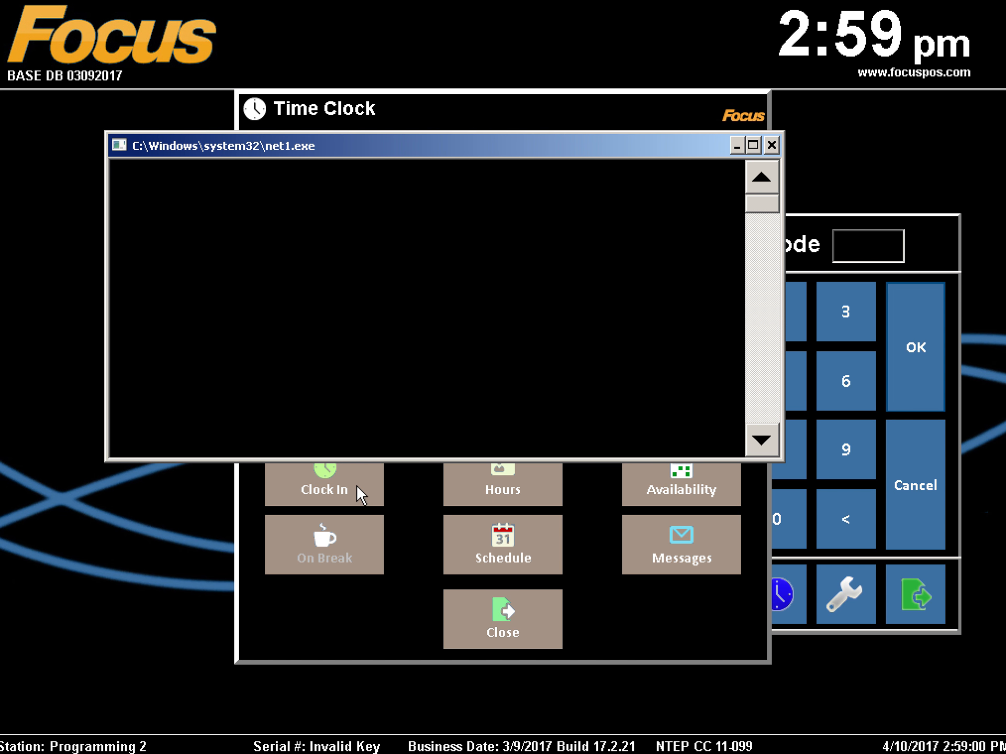
left_click(357, 485)
left_click(472, 439)
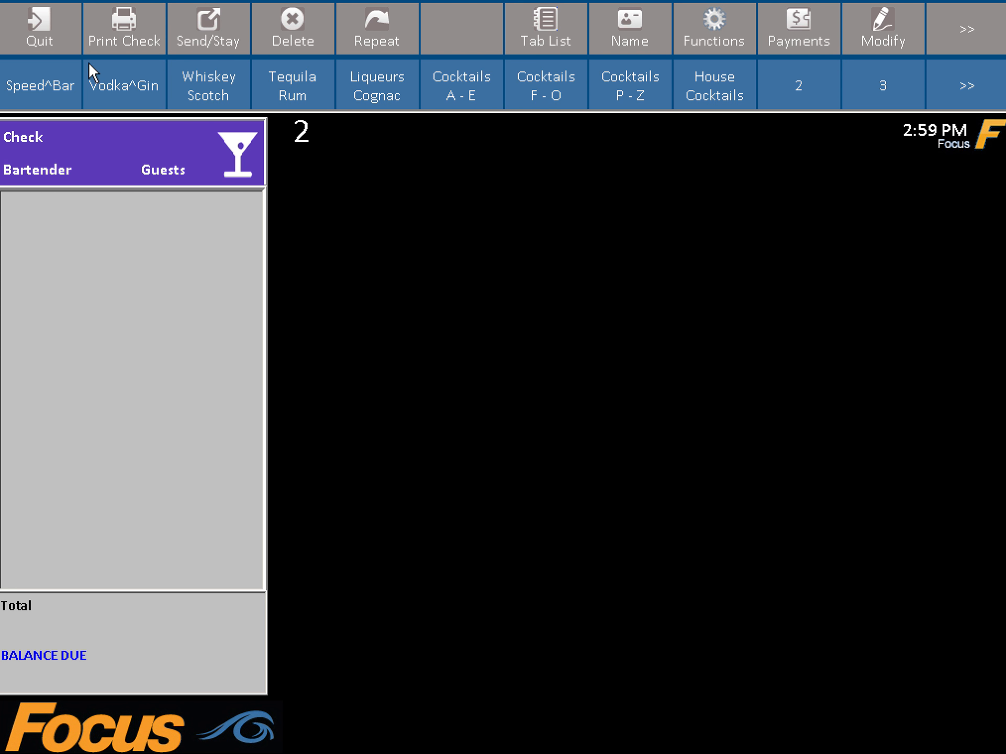
Test the Vodka canvas in order entry by adding an Absolut to a check and deleting it, and quit the check
left_click(964, 82)
left_click(509, 94)
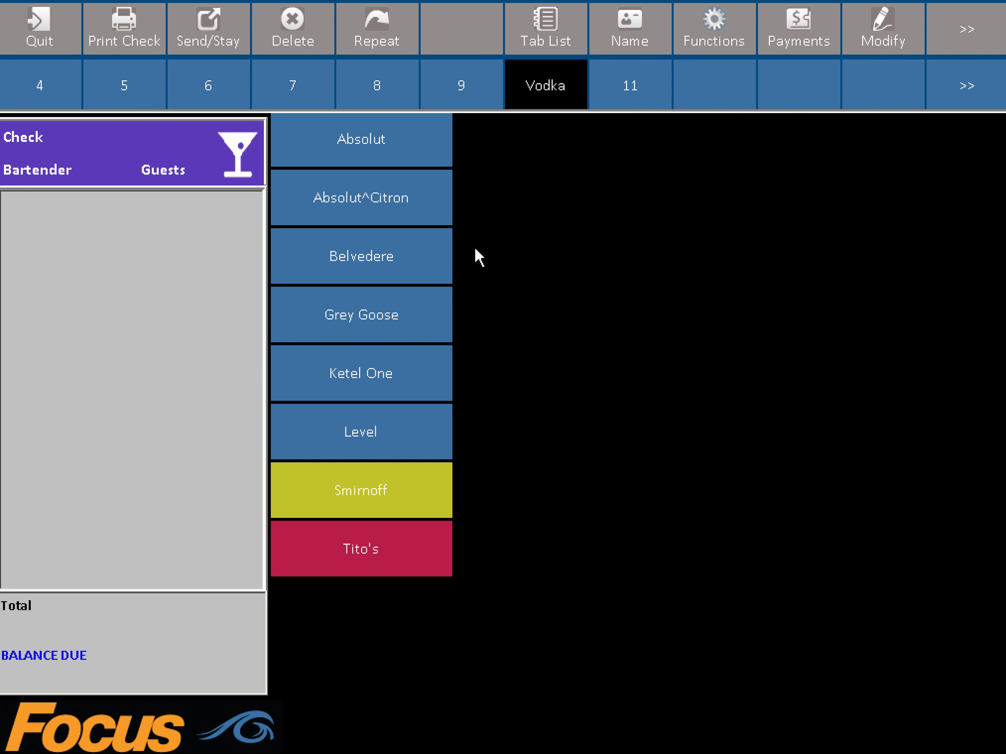
left_click(378, 146)
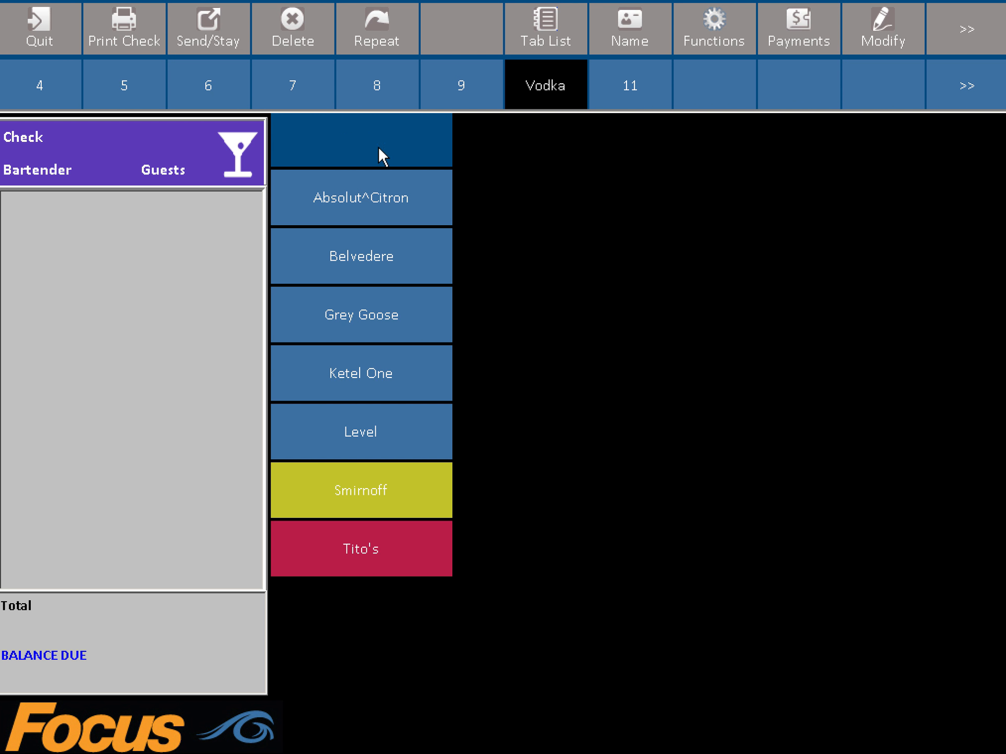
left_click(80, 657)
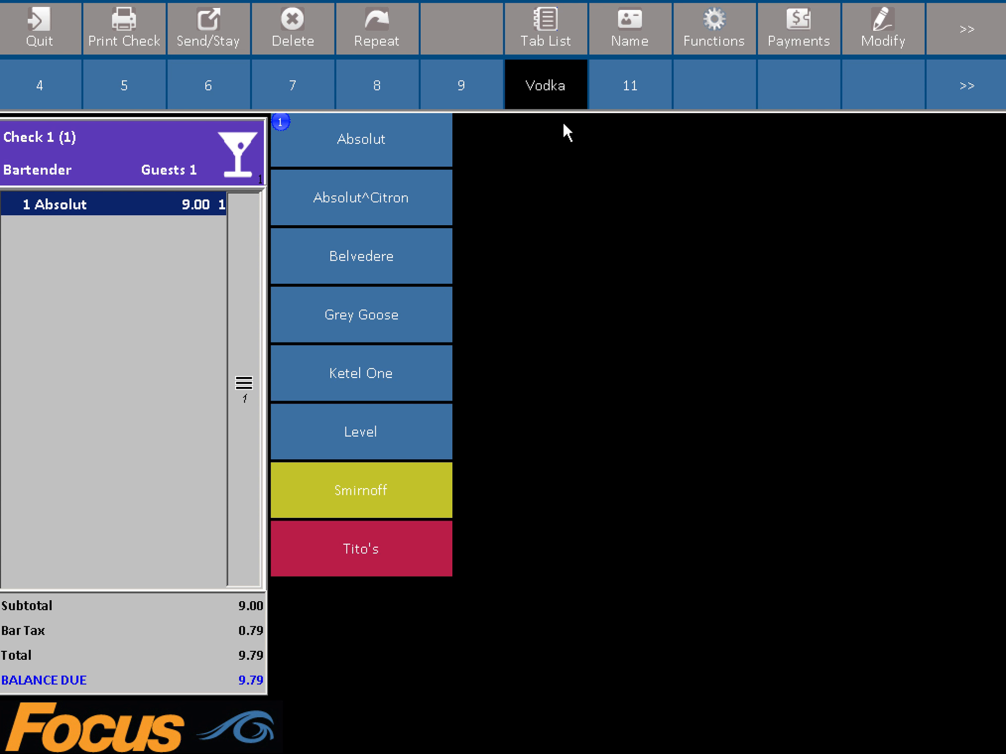
left_click(281, 30)
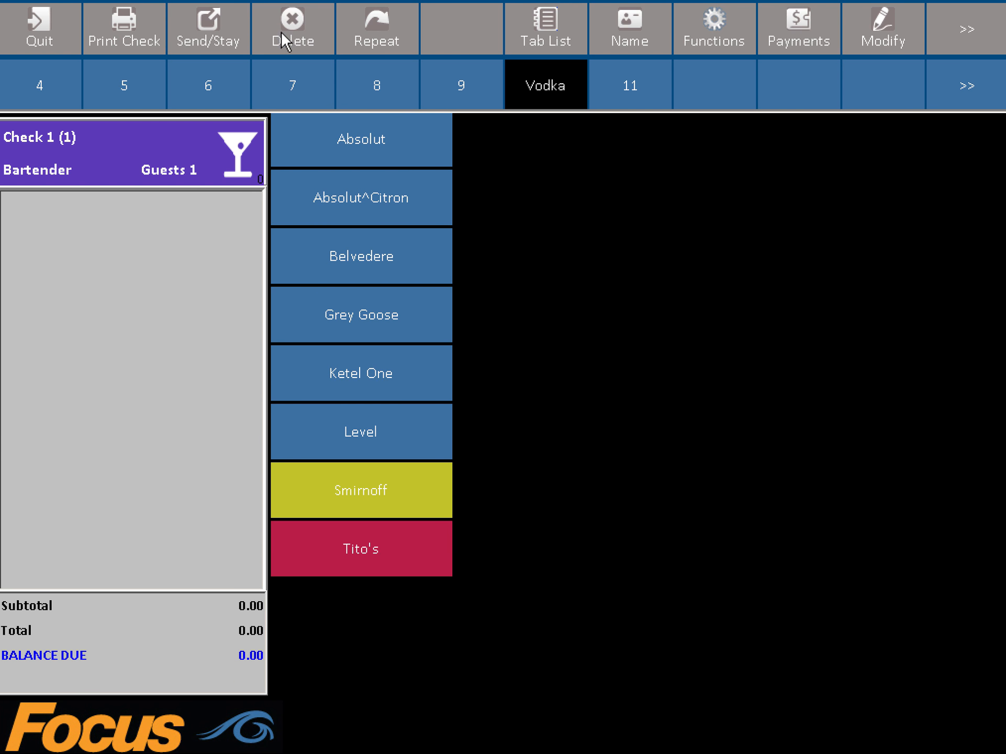
left_click(42, 30)
Return to Setup through the manager functions by entering the access code
left_click(852, 597)
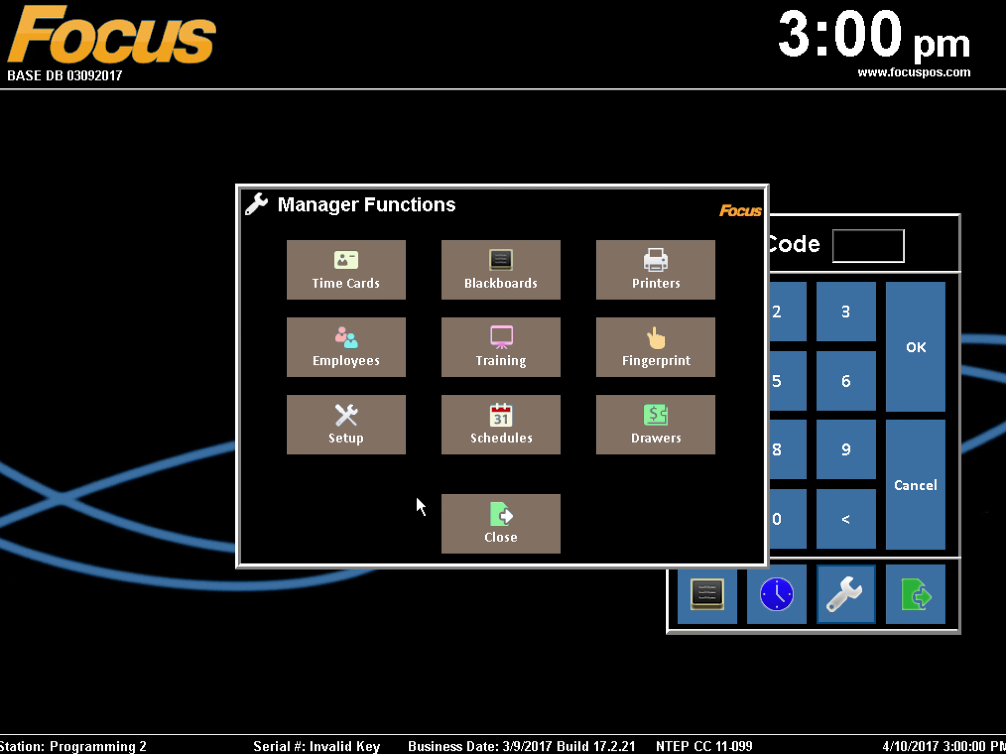
left_click(337, 397)
type("****")
key("Return")
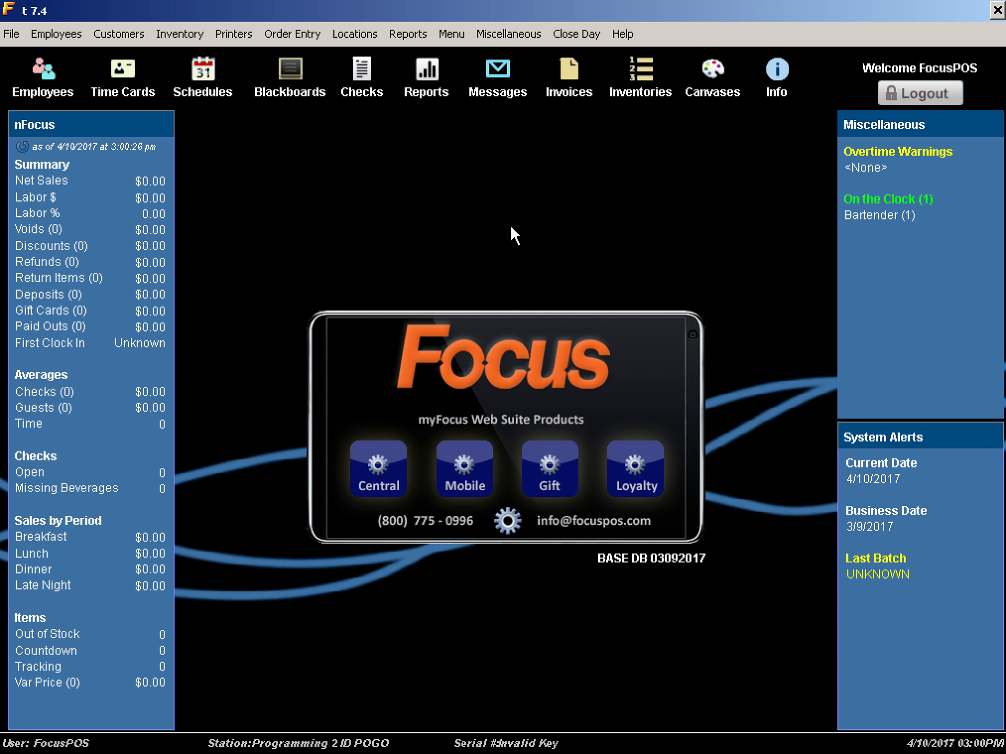
Open the menu items and filter them by the VO - VODKA menu filter
left_click(450, 34)
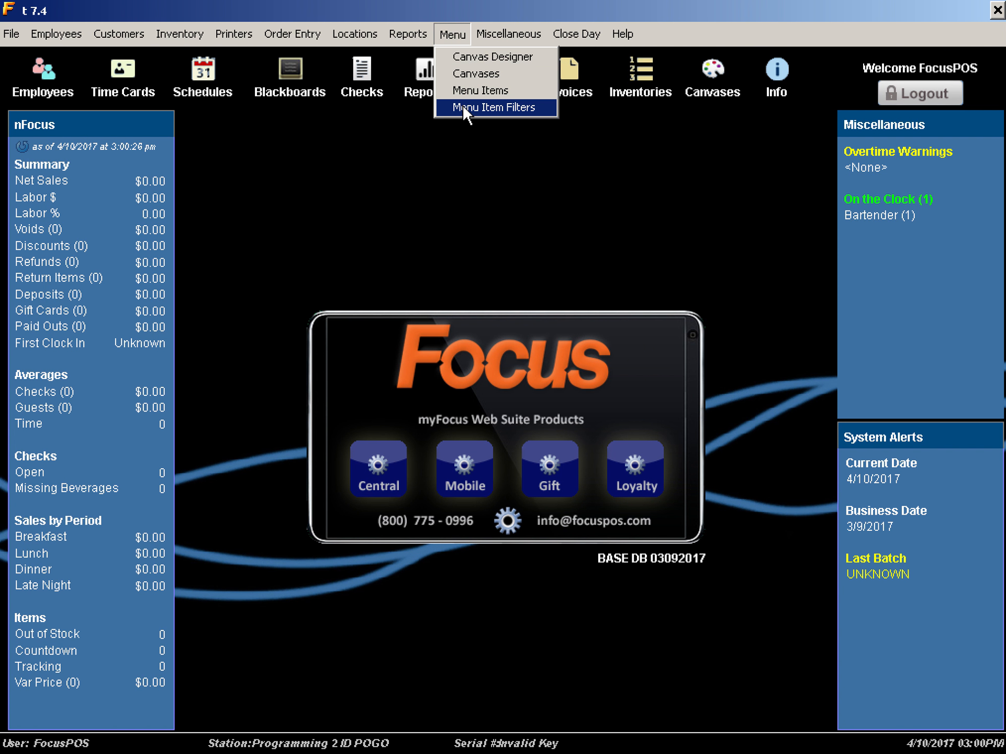
left_click(463, 96)
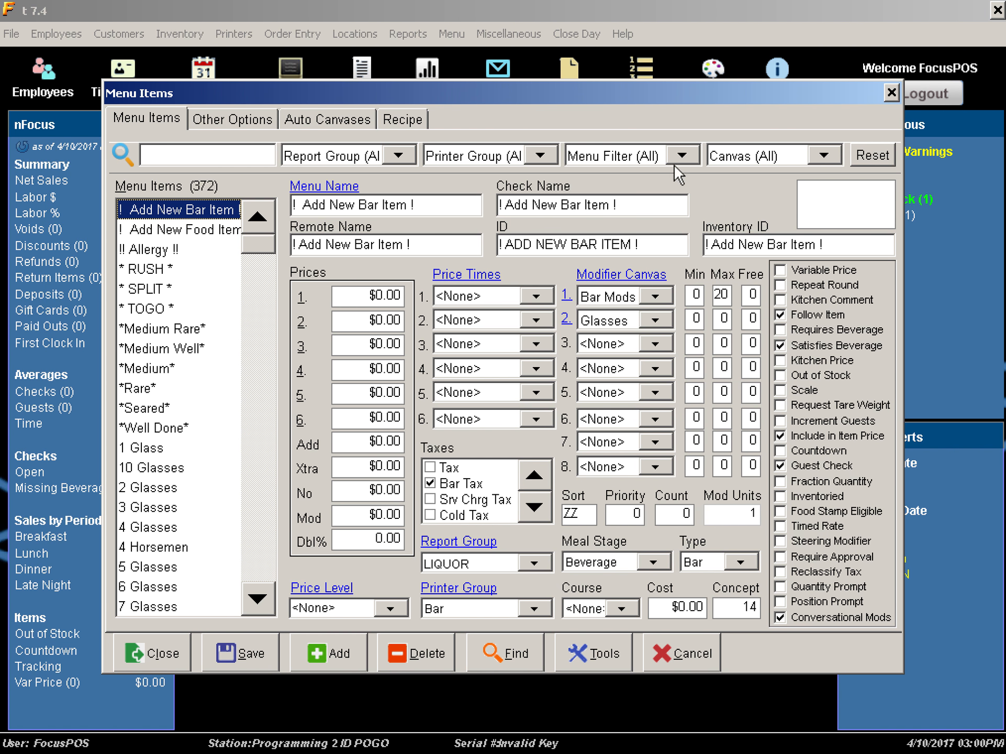
left_click(684, 154)
left_click_drag(685, 211, 686, 272)
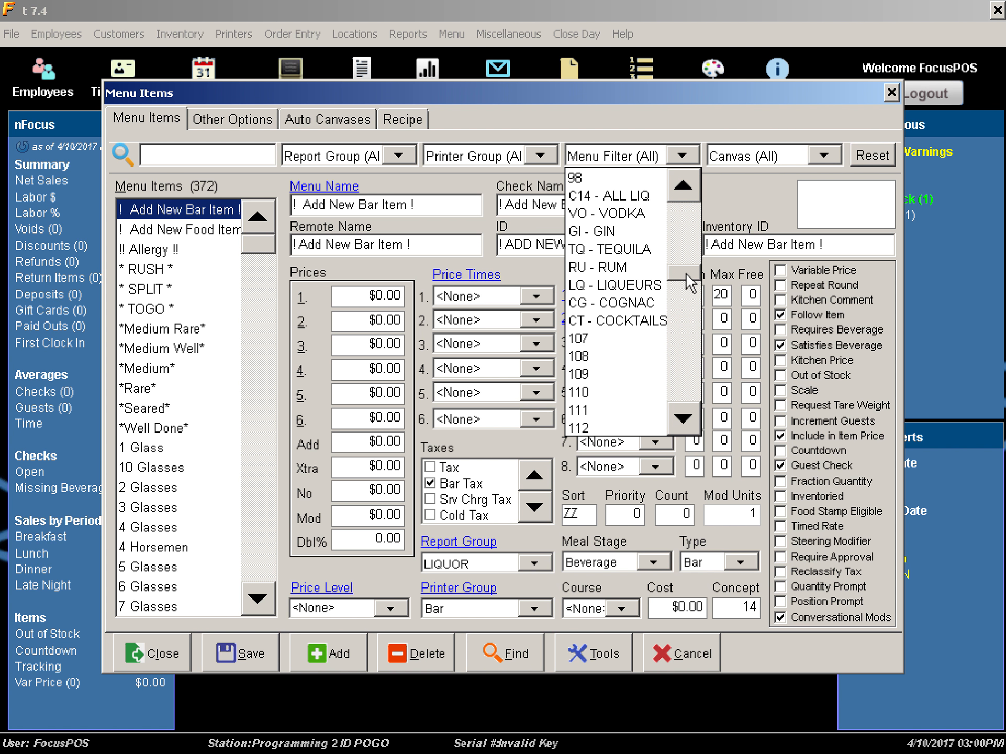
left_click(636, 214)
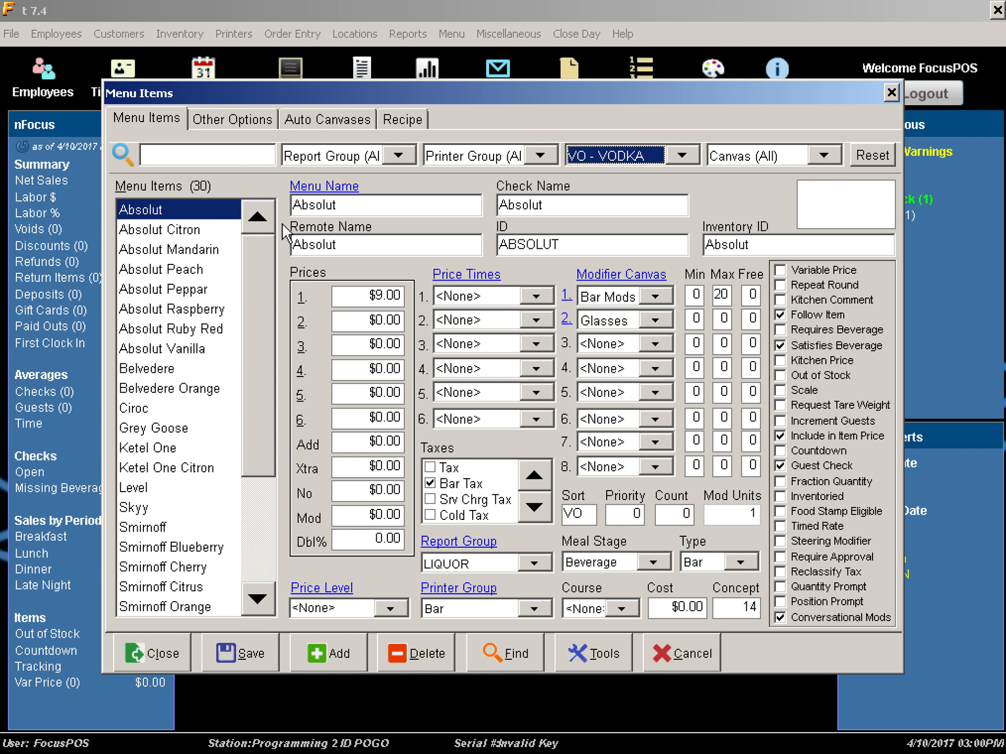
Remove Absolut from the Vodka automatic canvas
left_click(343, 120)
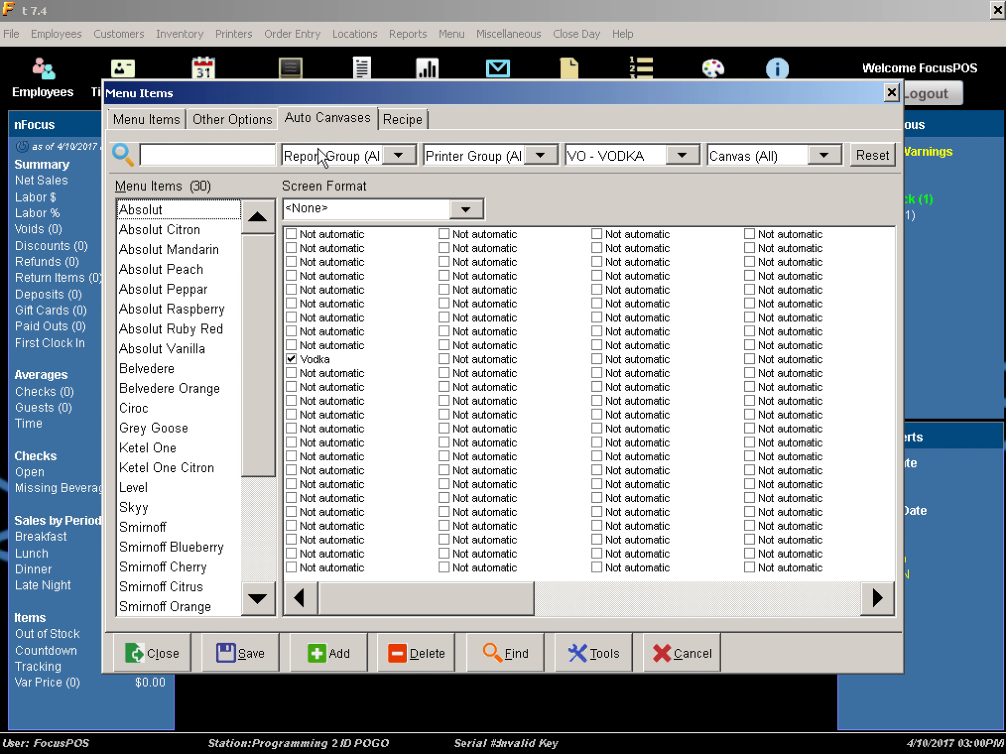
left_click(143, 216)
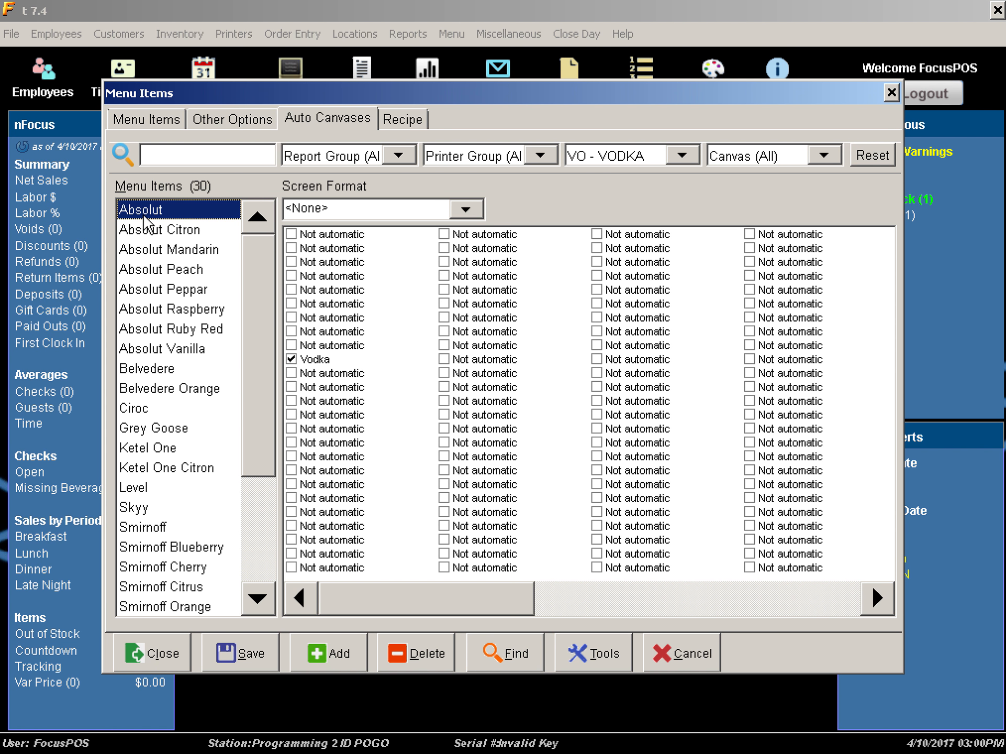
left_click(292, 360)
Assign Ciroc to the Vodka automatic canvas, save the item, and close the menu items
left_click(170, 371)
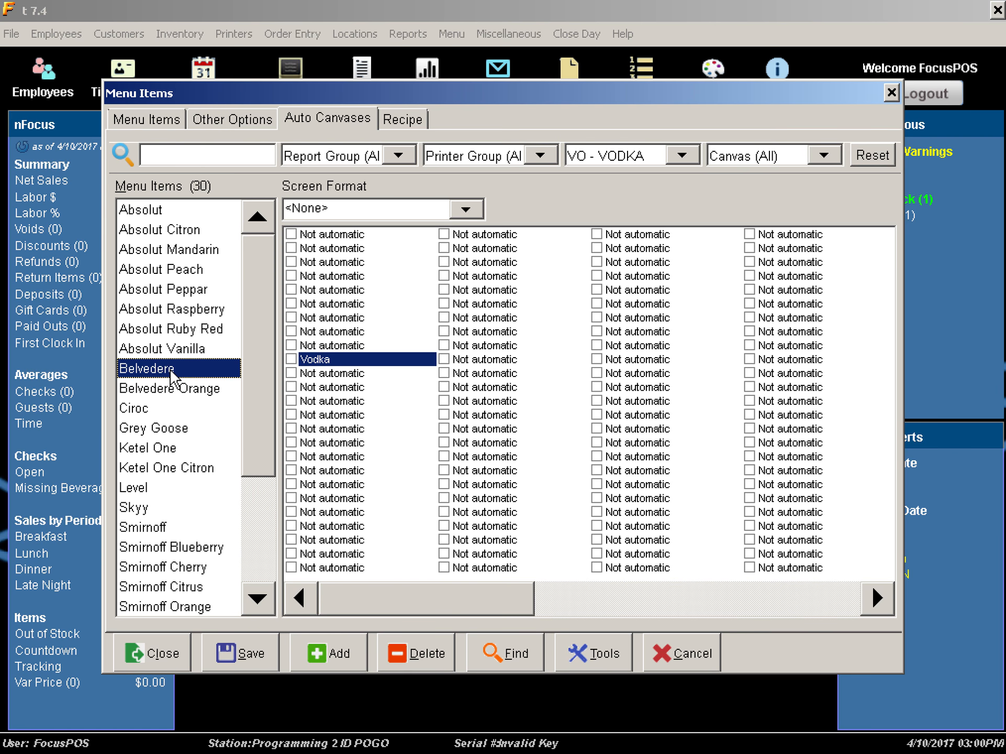
left_click(145, 410)
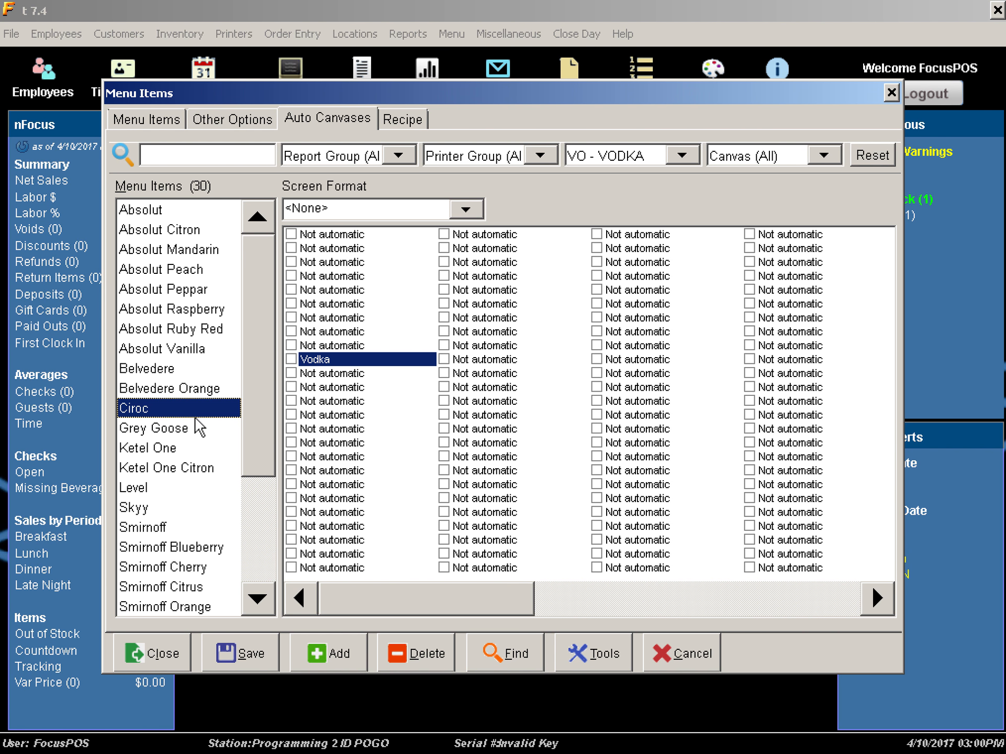
left_click(291, 360)
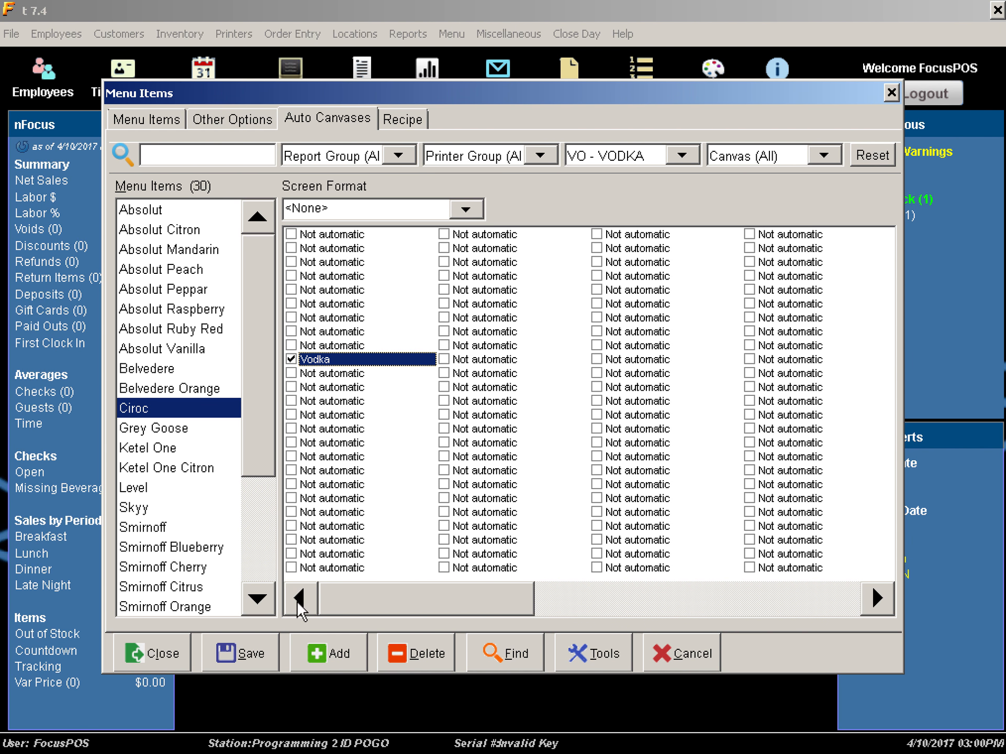
left_click(242, 654)
left_click(165, 658)
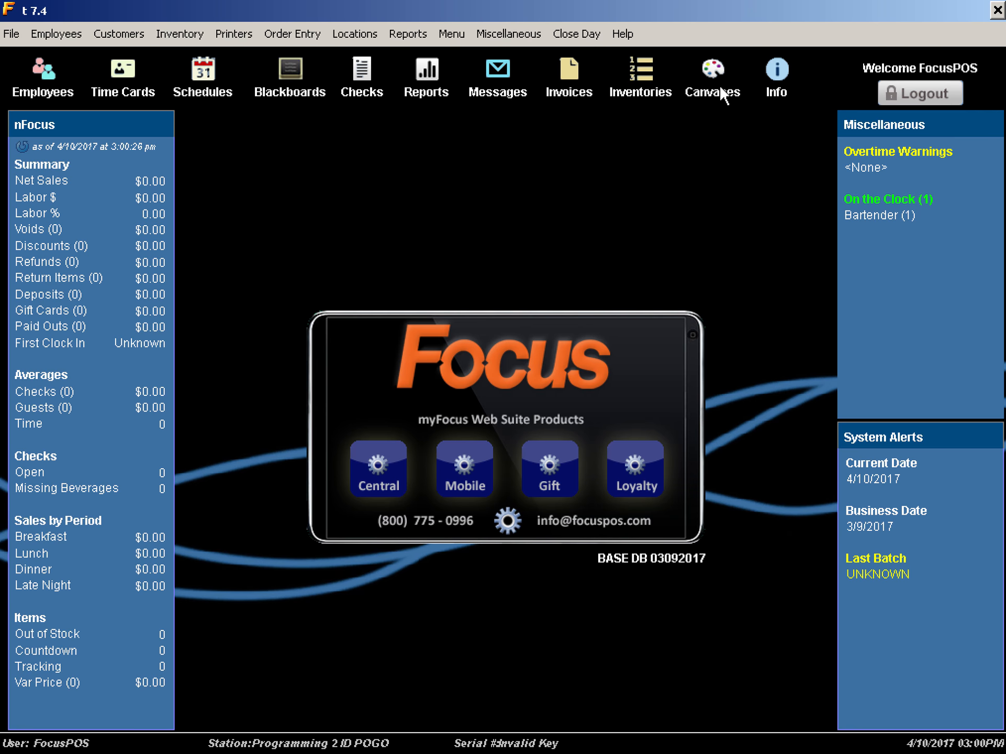
Review the updated item layout of the Vodka canvas in the Canvas Designer and exit it
left_click(719, 85)
left_click(210, 166)
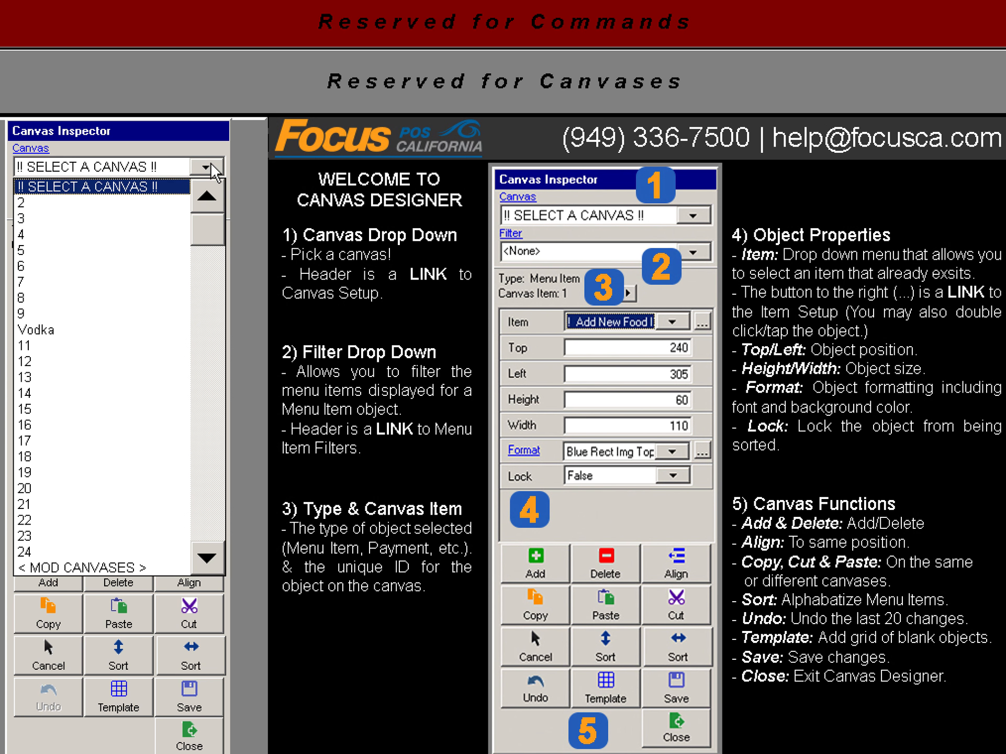
left_click(72, 332)
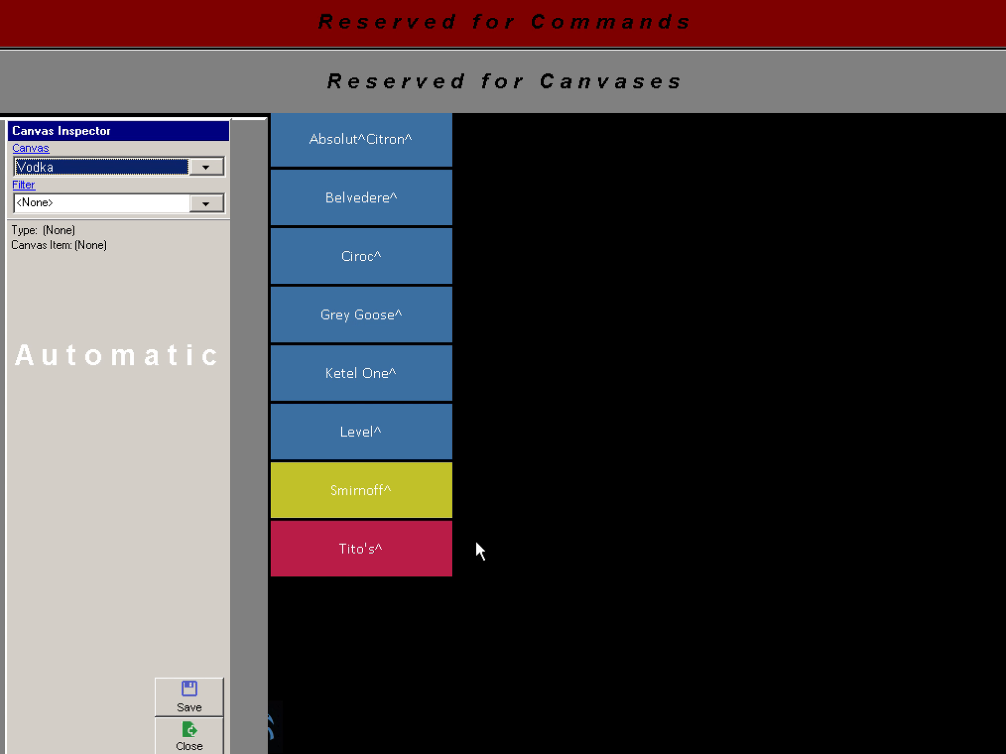
left_click(204, 744)
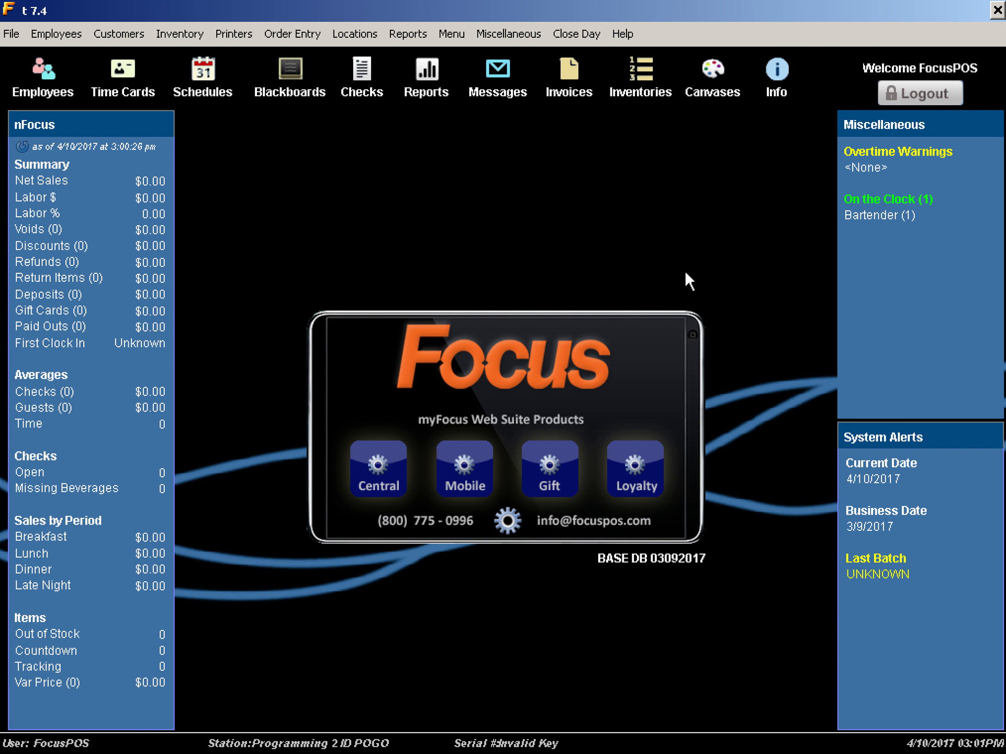